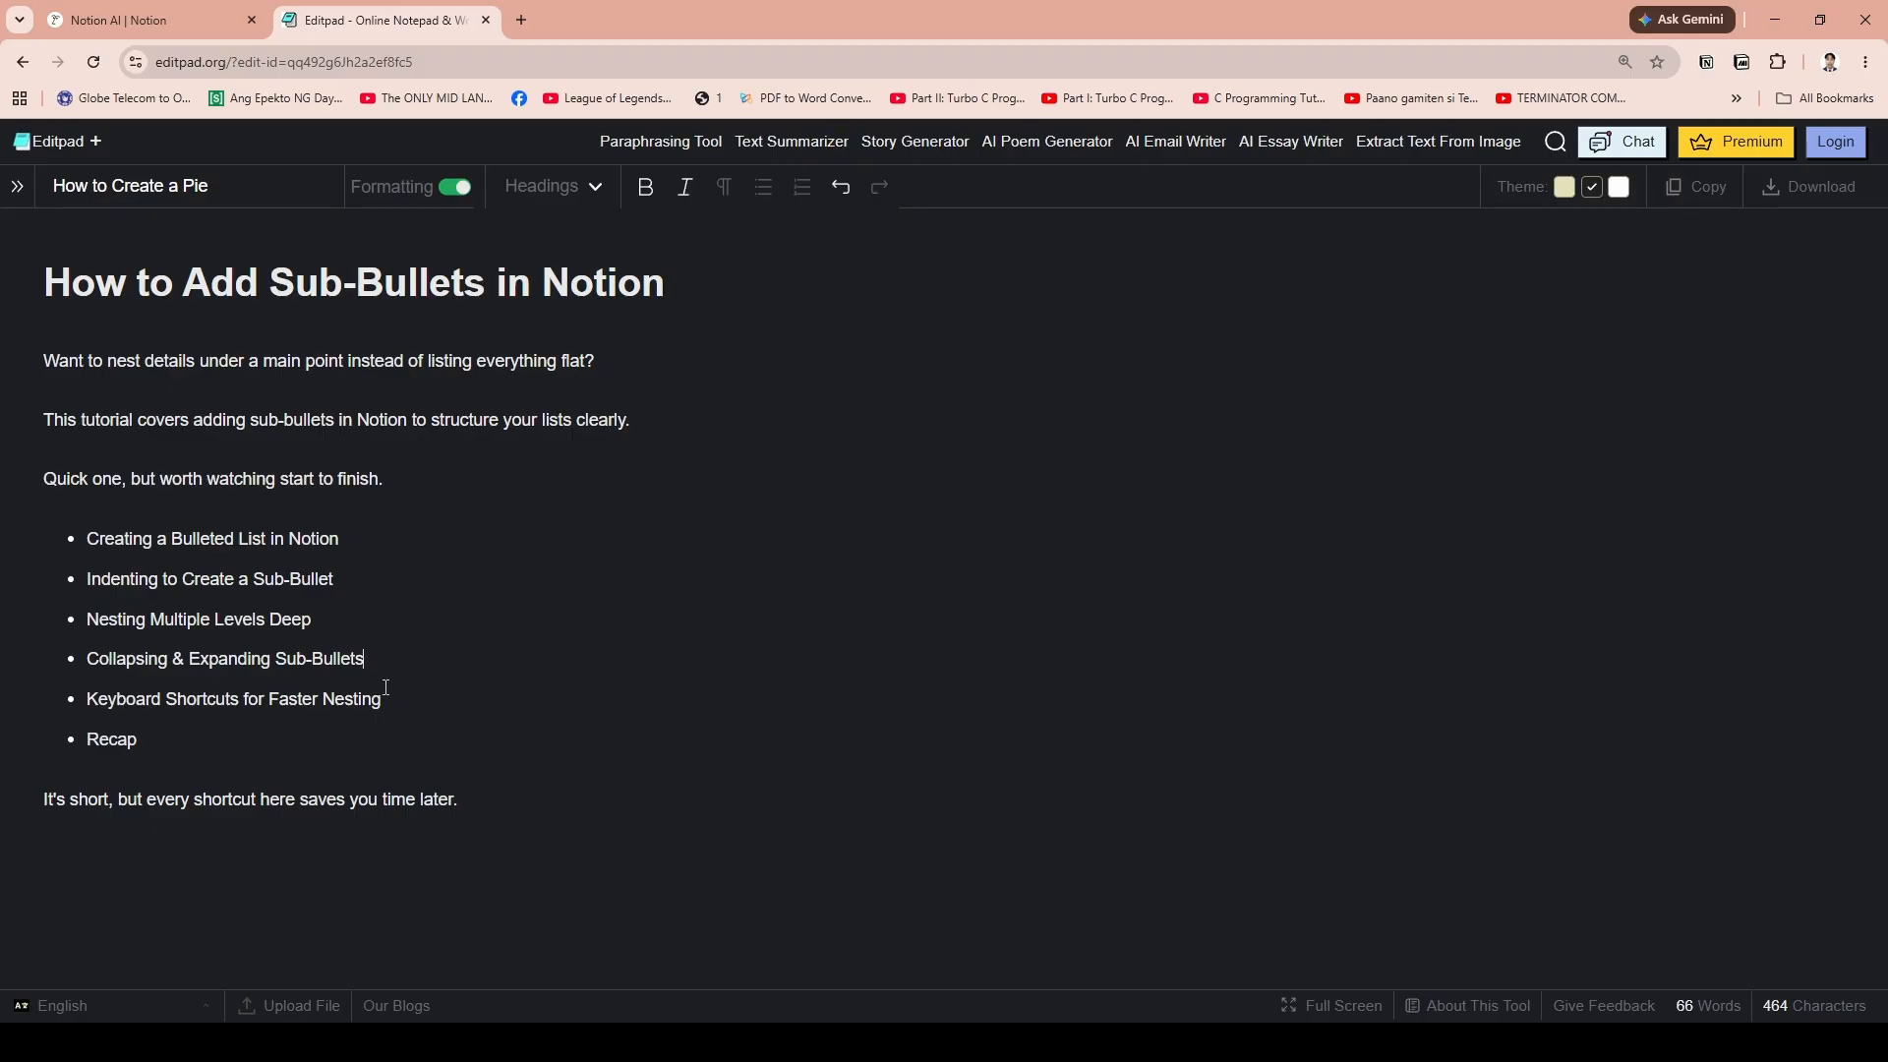
click(385, 578)
click(675, 439)
click(663, 428)
Switch to Notion and create an empty page in the Team HQ teamspace
click(224, 6)
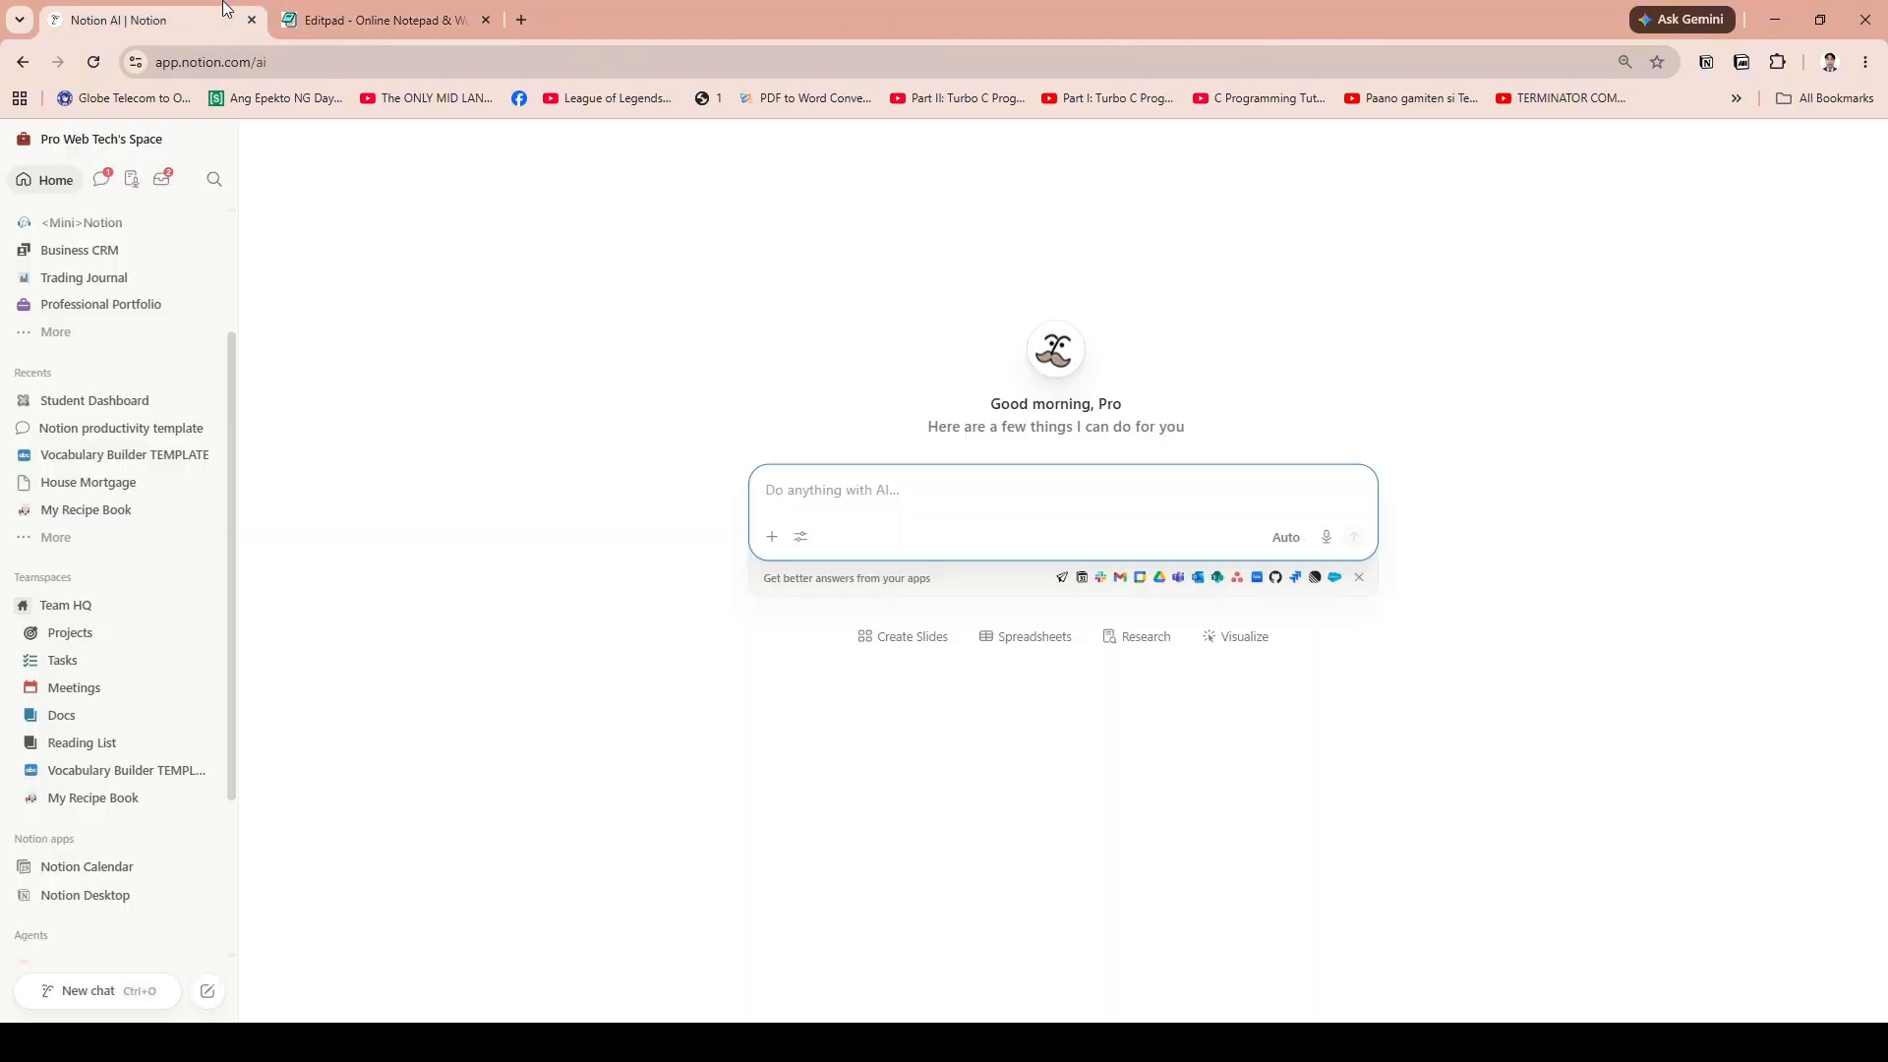
click(302, 490)
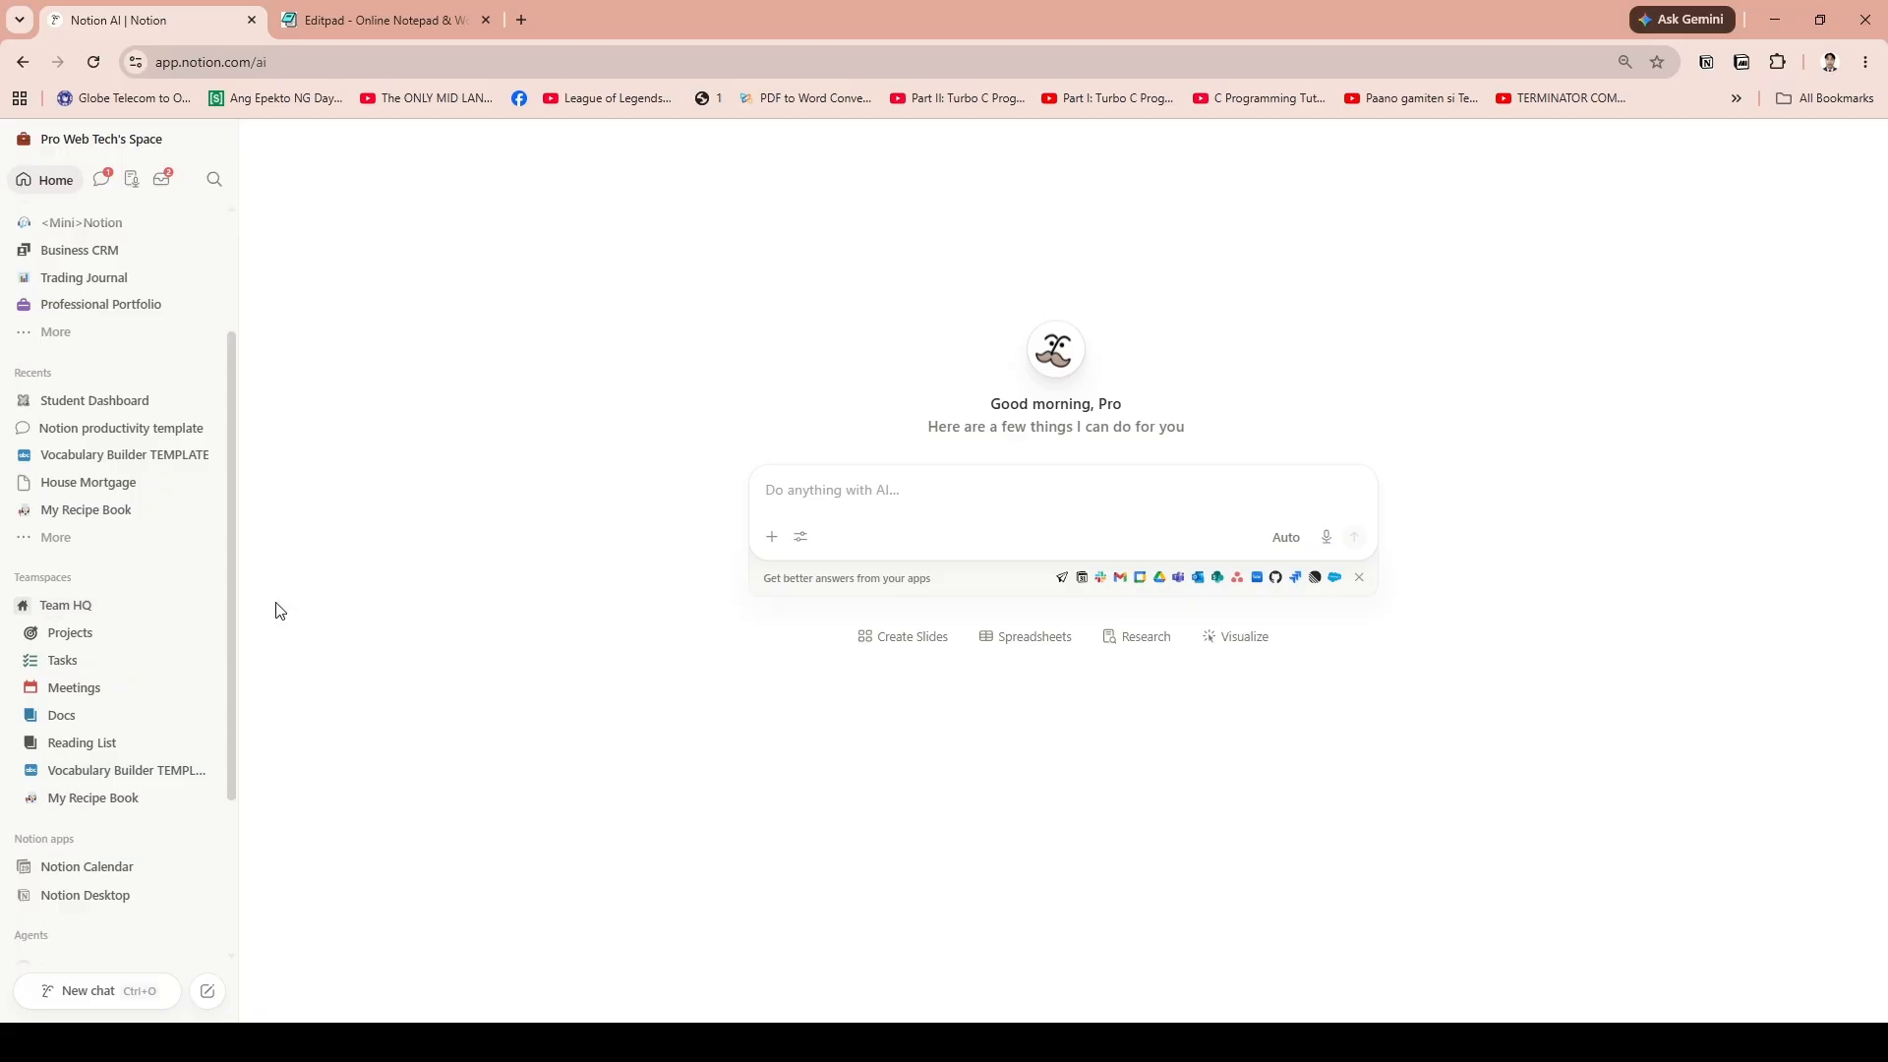
click(201, 604)
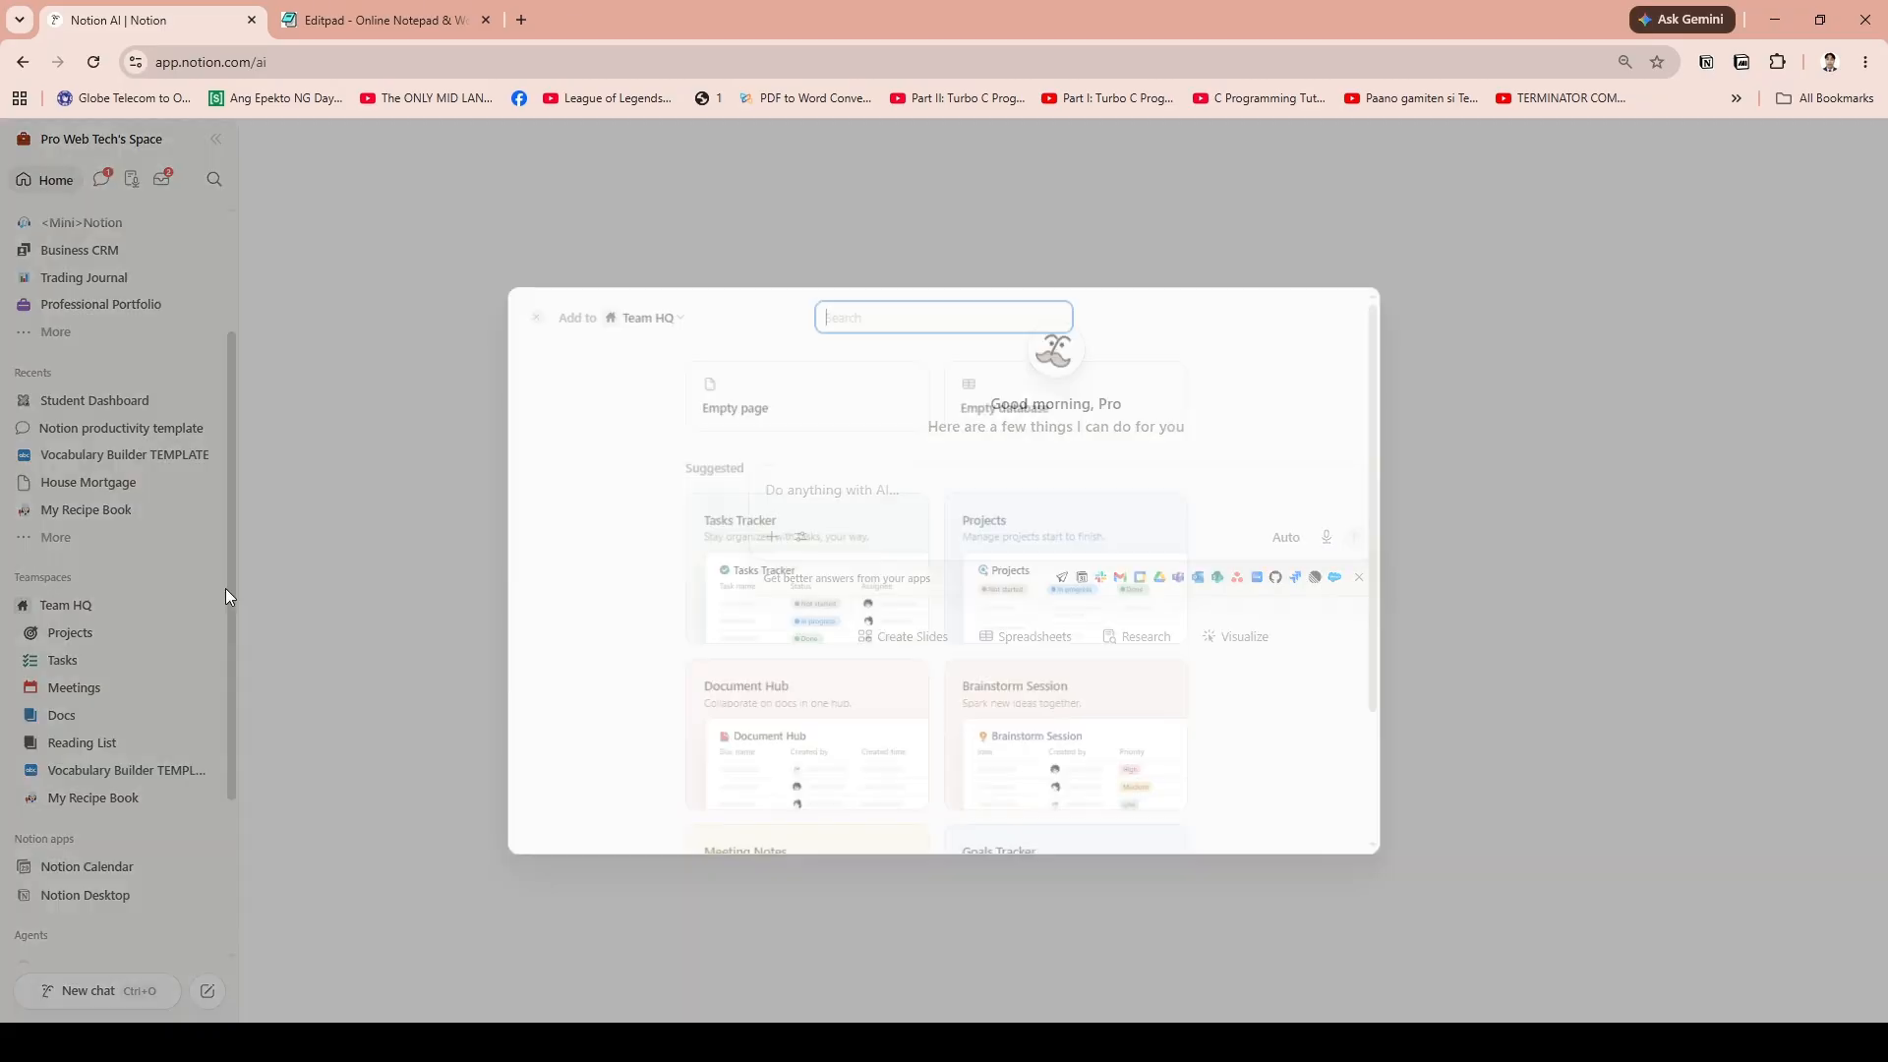
click(756, 421)
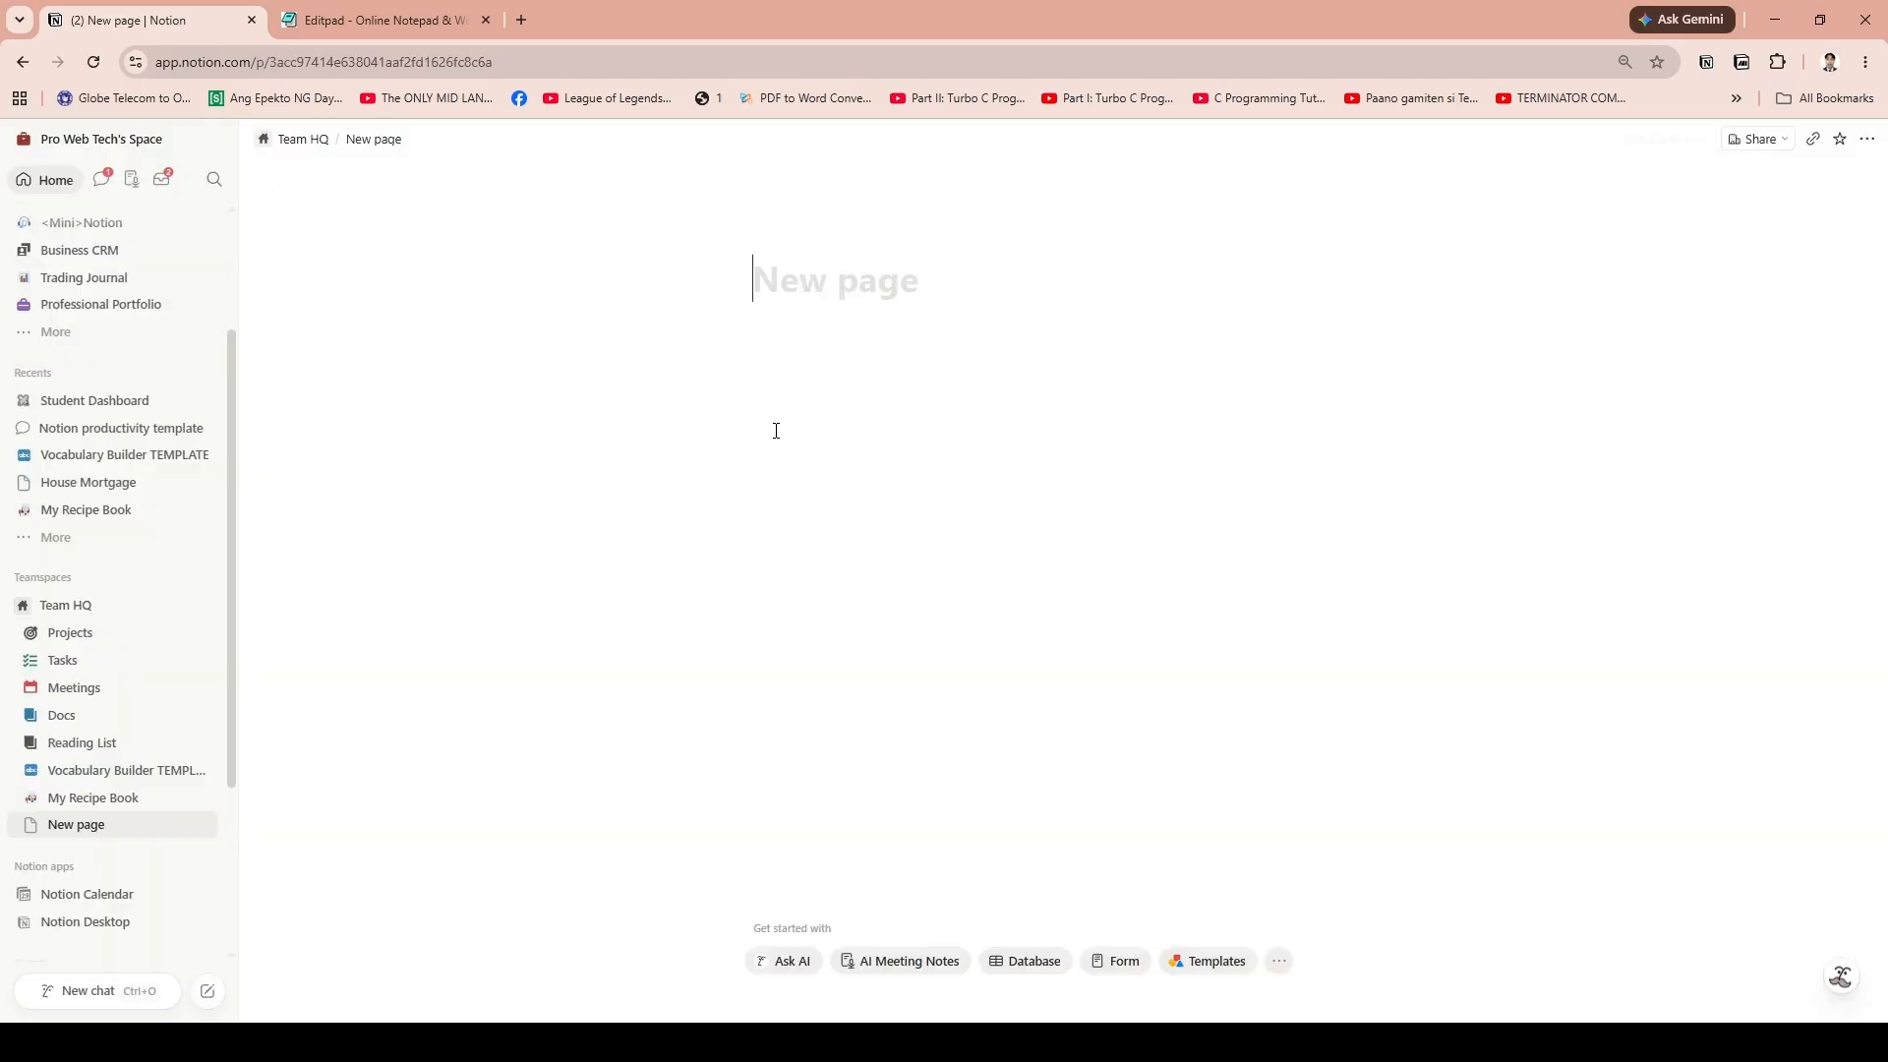
Insert a bulleted list block in the body of the new page
click(834, 339)
text(/)
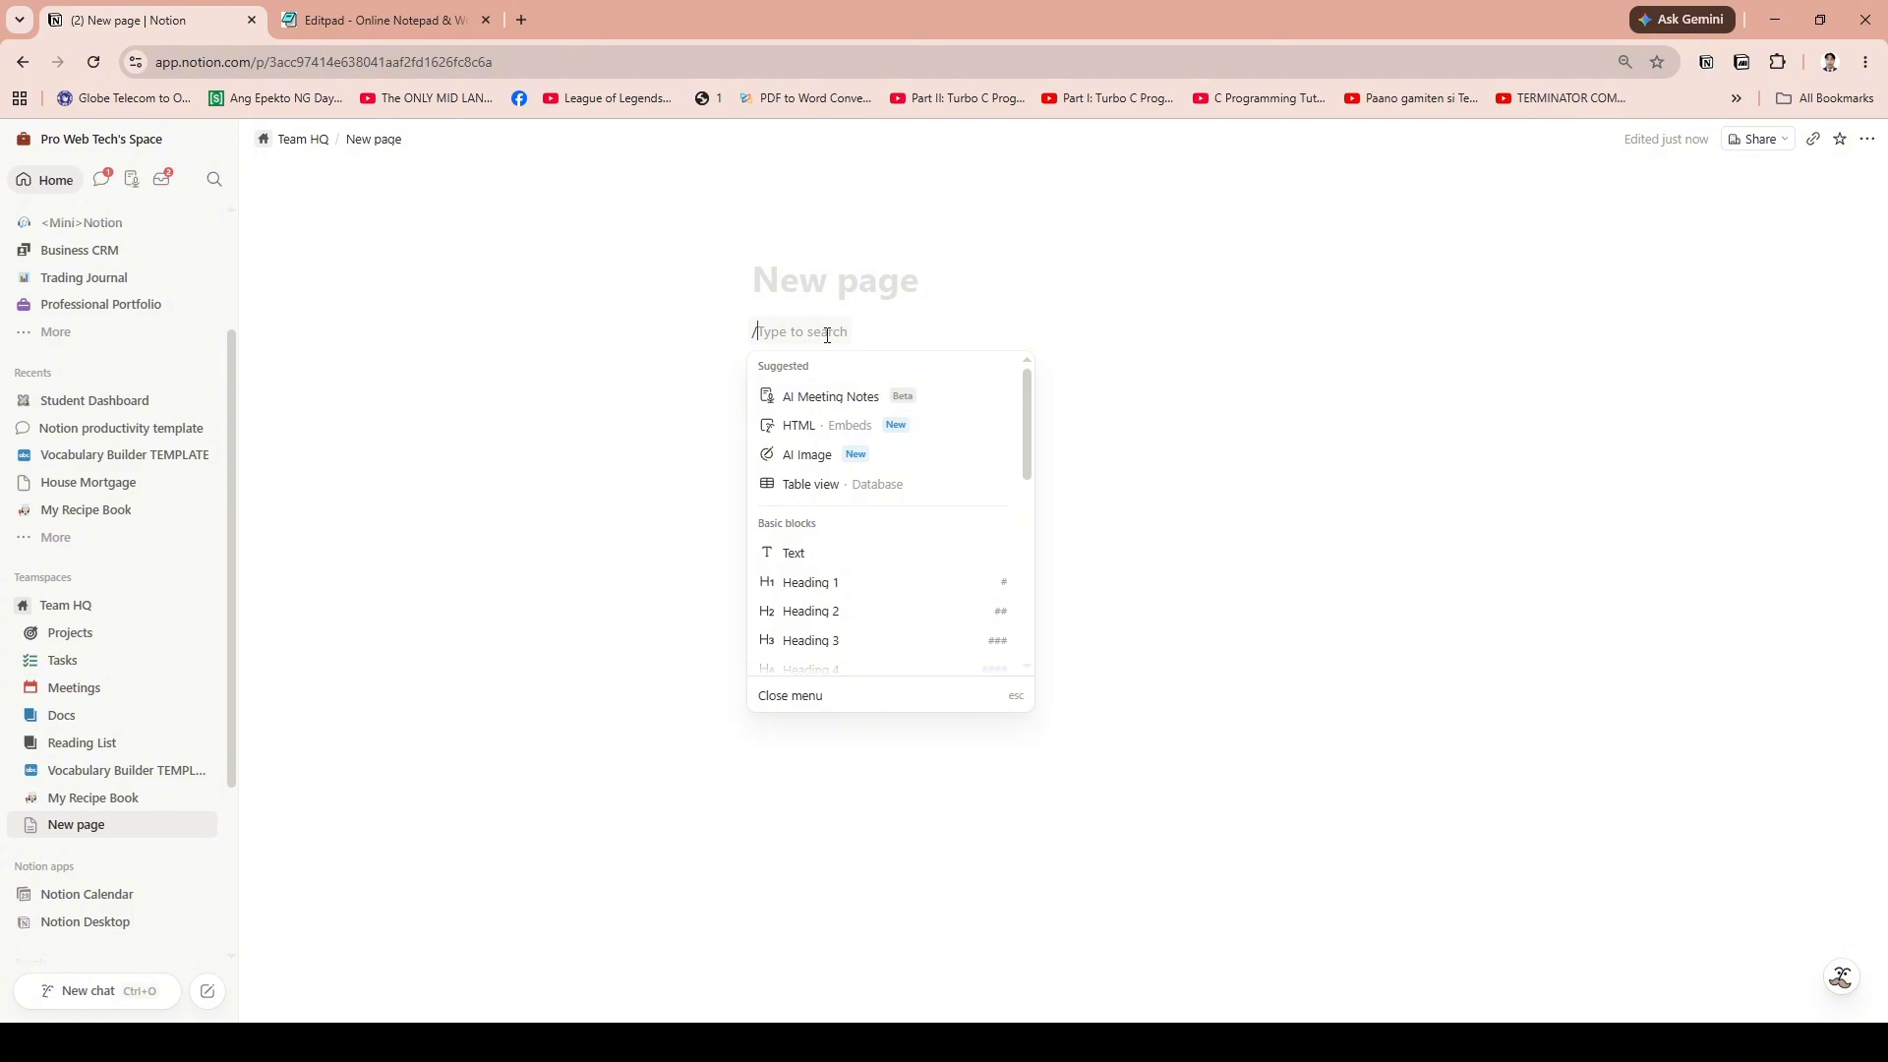
text(bull)
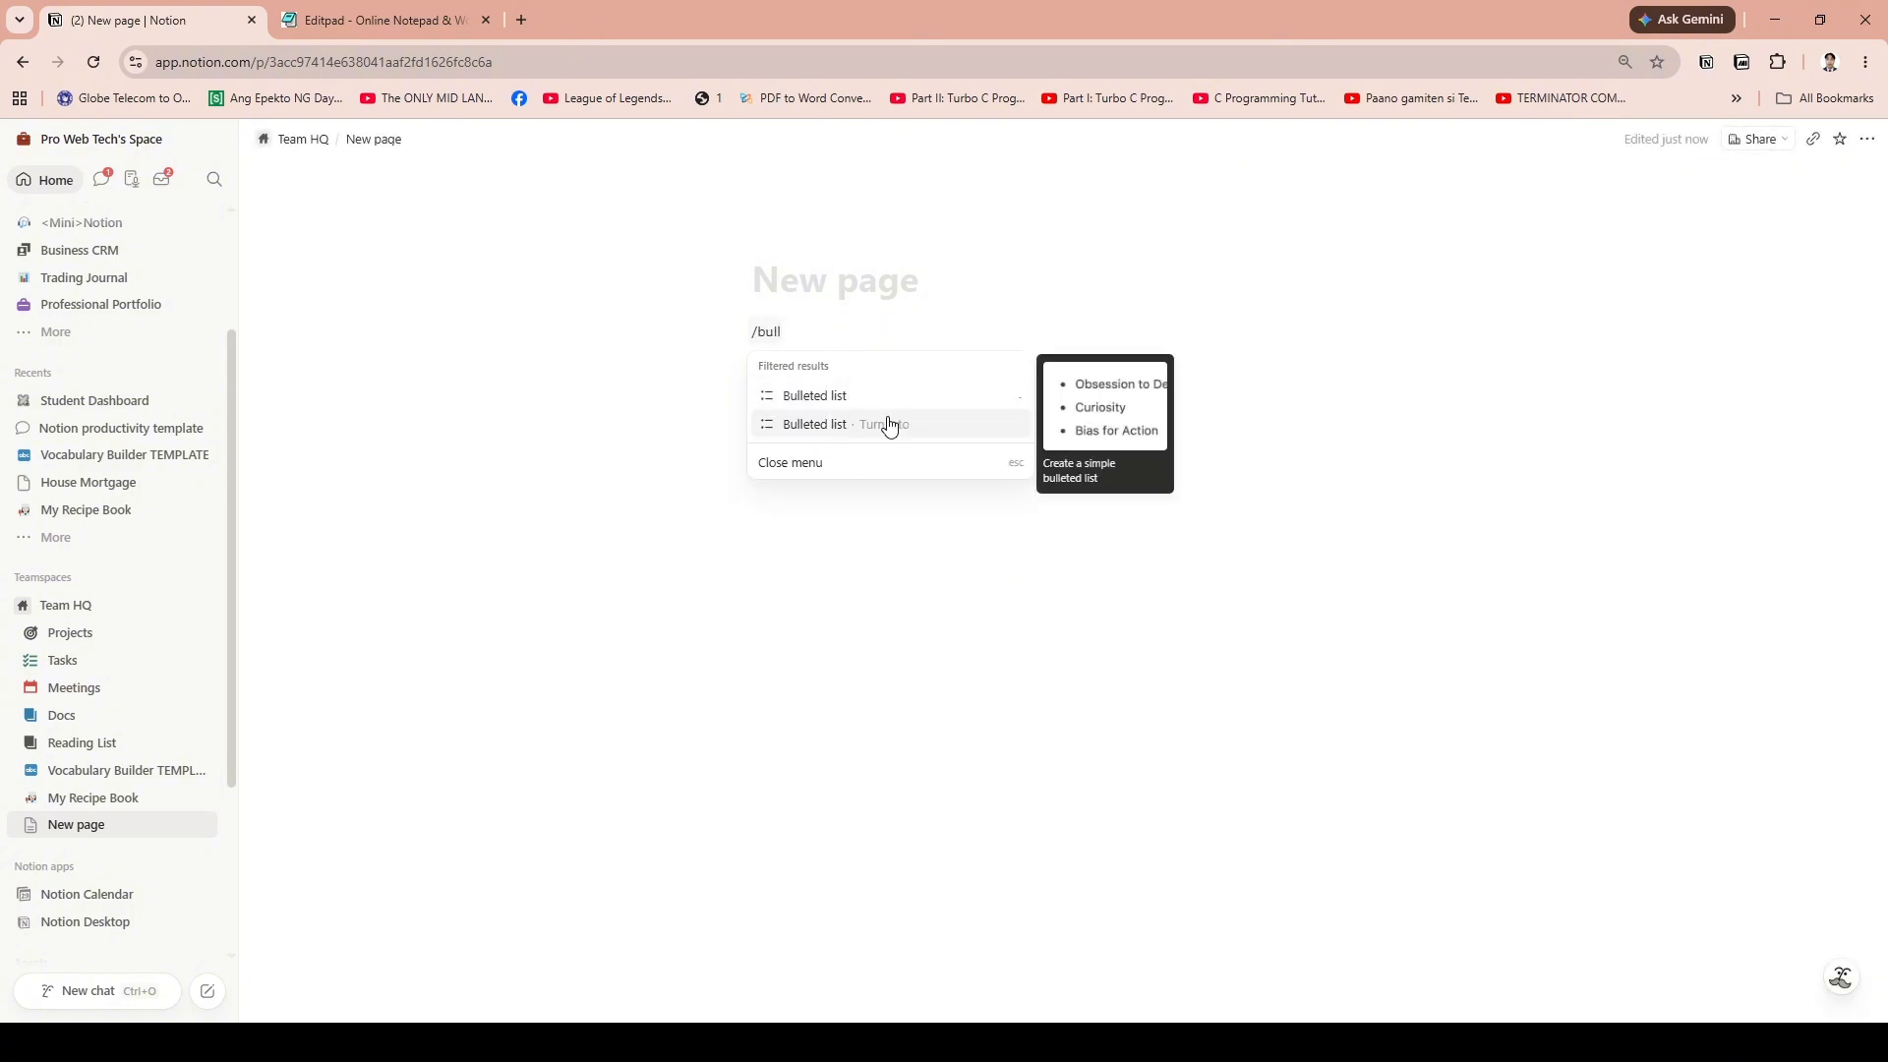
click(841, 398)
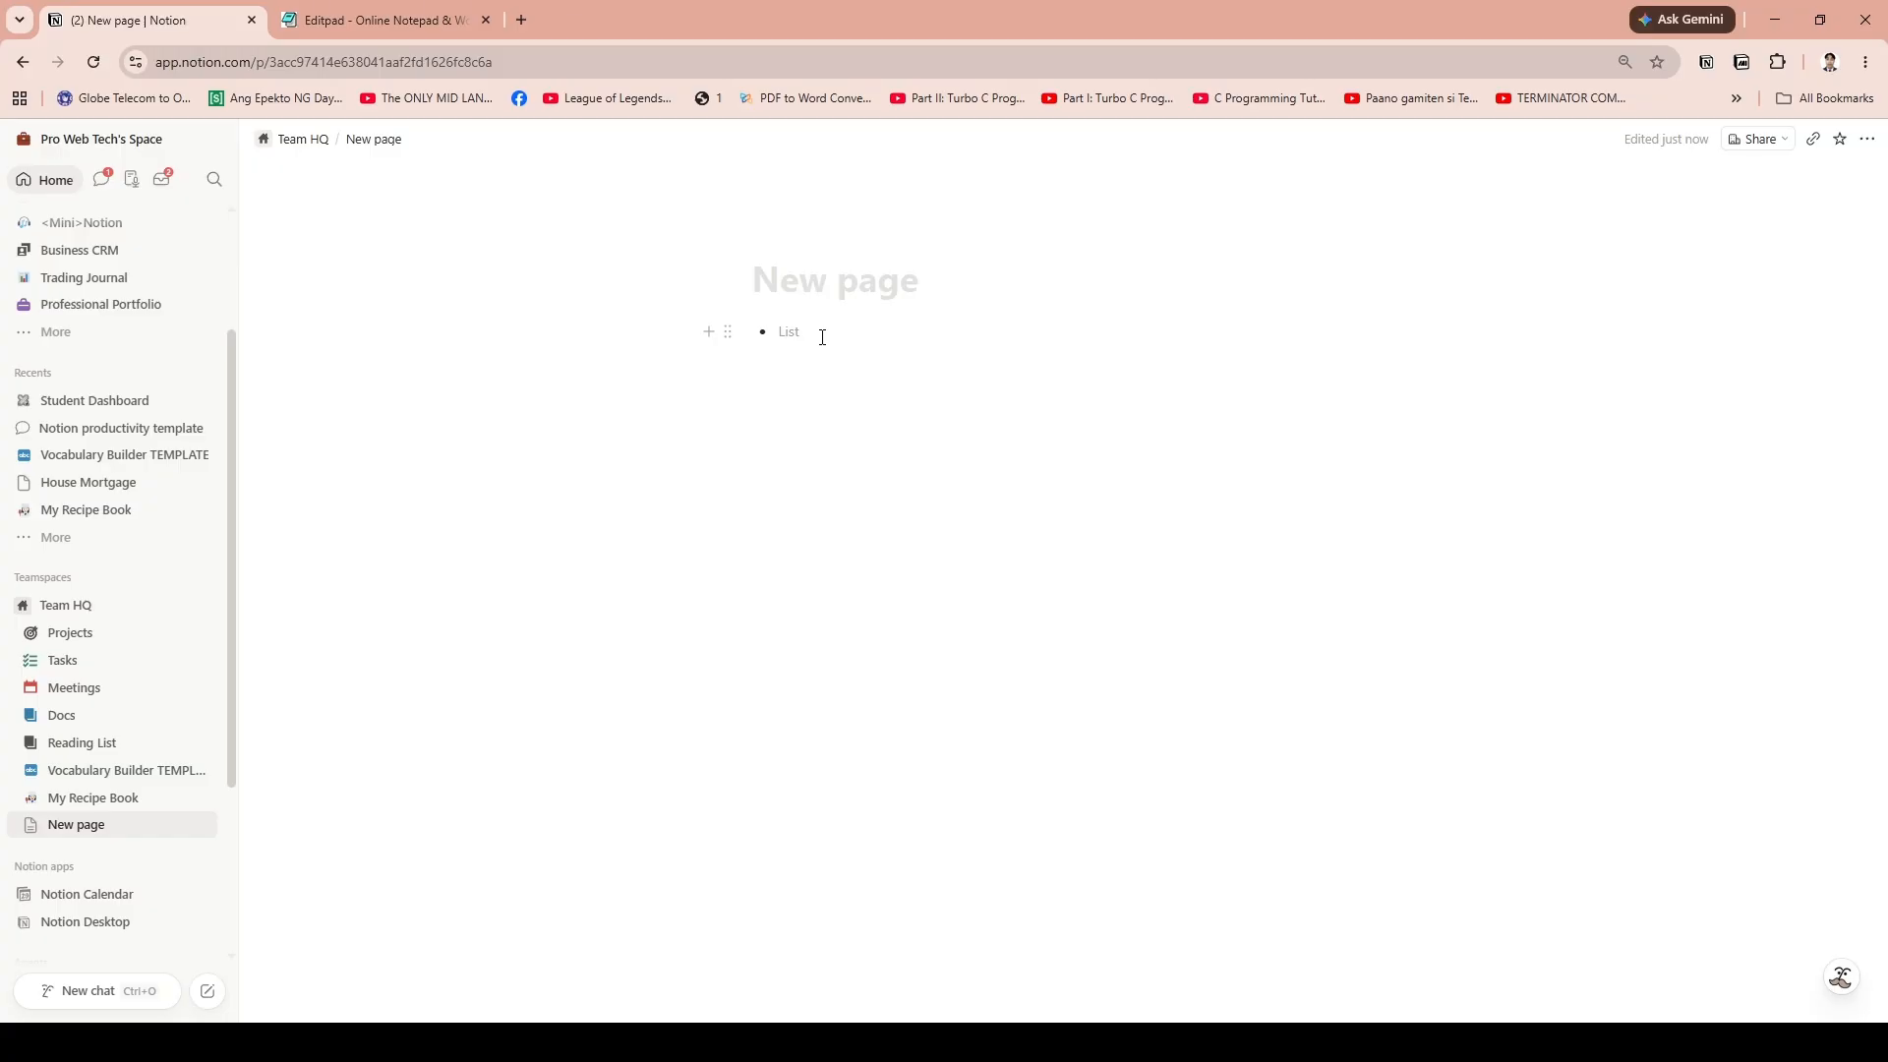
Enter Task1 as the text of the first bullet
text(Task1)
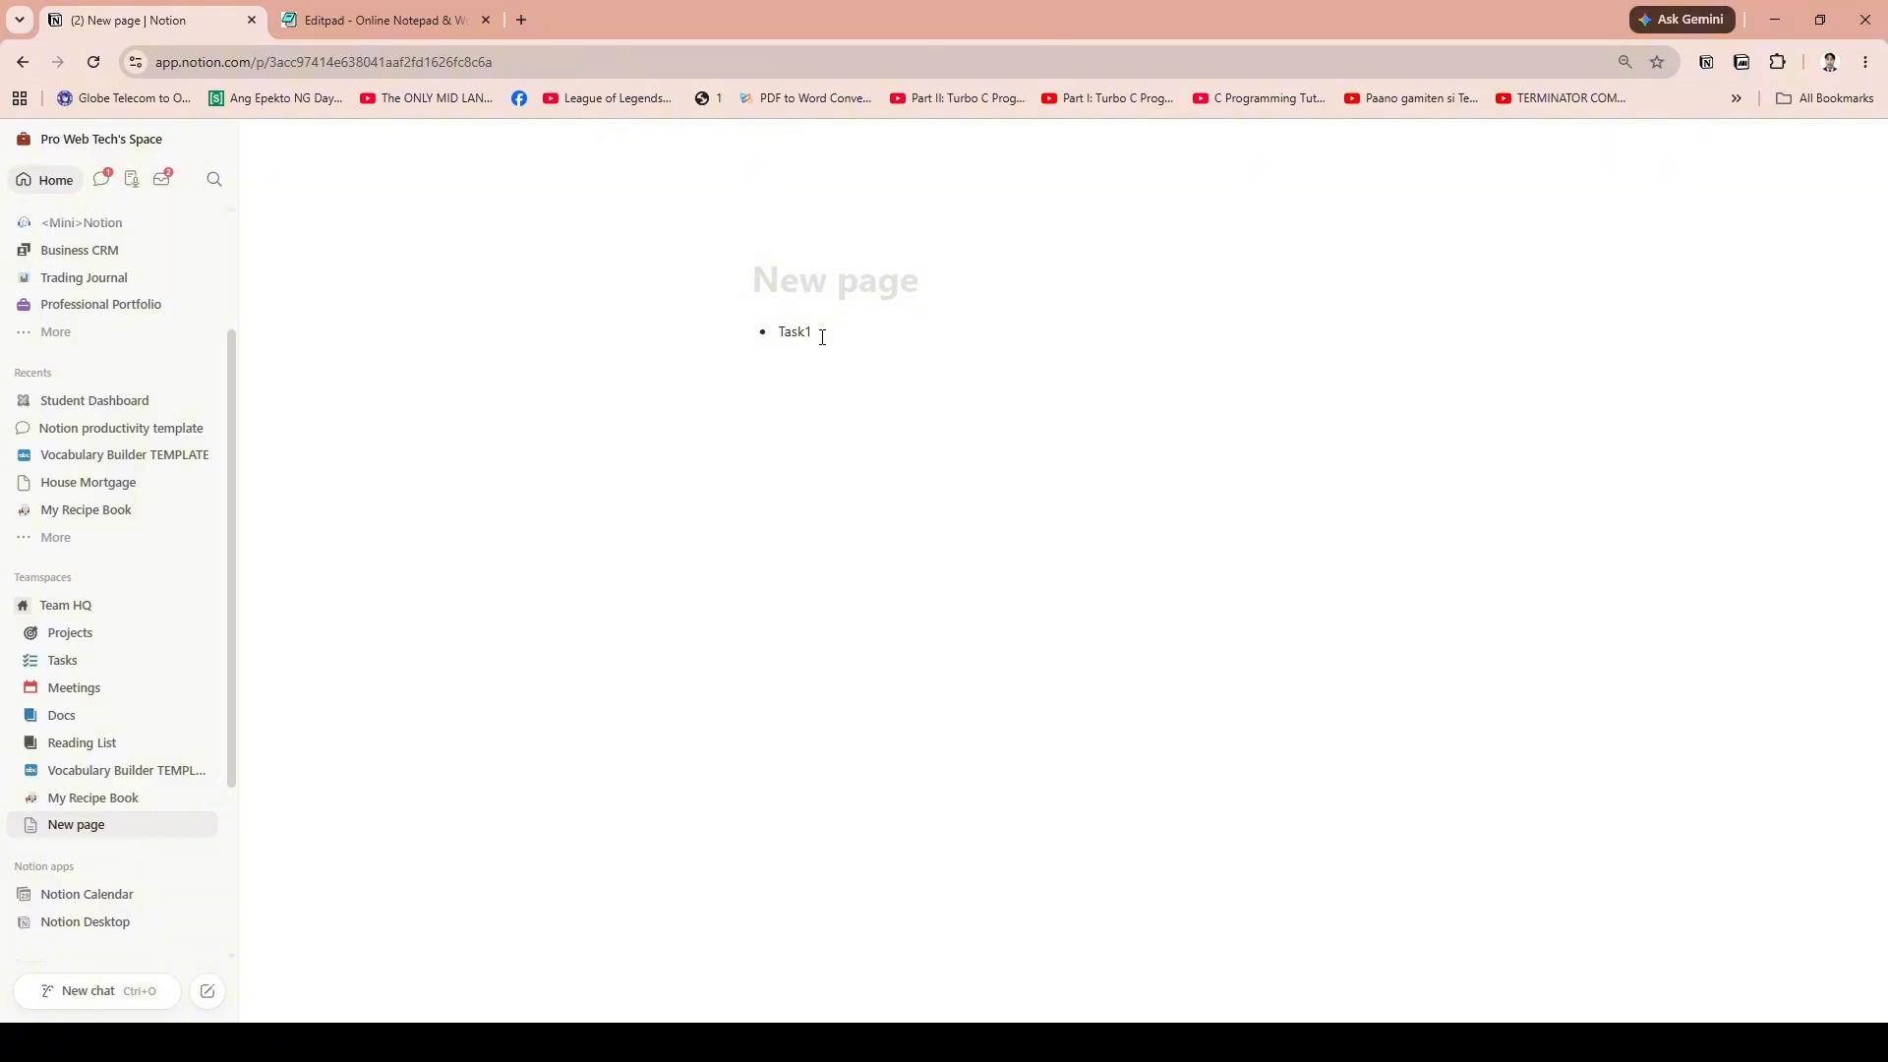
key(BackSpace)
key(BackSpace)
key(BackSpace)
key(BackSpace)
key(BackSpace)
text(Task1)
key(Return)
key(BackSpace)
key(BackSpace)
key(BackSpace)
key(BackSpace)
key(BackSpace)
text(ask)
key(BackSpace)
key(BackSpace)
key(BackSpace)
key(BackSpace)
text(P)
key(BackSpace)
text(Task1)
key(BackSpace)
key(BackSpace)
key(BackSpace)
key(BackSpace)
key(BackSpace)
text(Toda)
key(BackSpace)
key(BackSpace)
key(BackSpace)
text(ask1)
Add four more bullets below Task1, reading Task2, Task3, Task4 and Task5
key(Return)
text(Toda)
key(BackSpace)
key(BackSpace)
key(BackSpace)
text(ask2)
key(Return)
text(Task3)
key(Return)
text(Task4)
key(Return)
text(Task5)
Add an empty bullet between Task1 and Task2
click(824, 332)
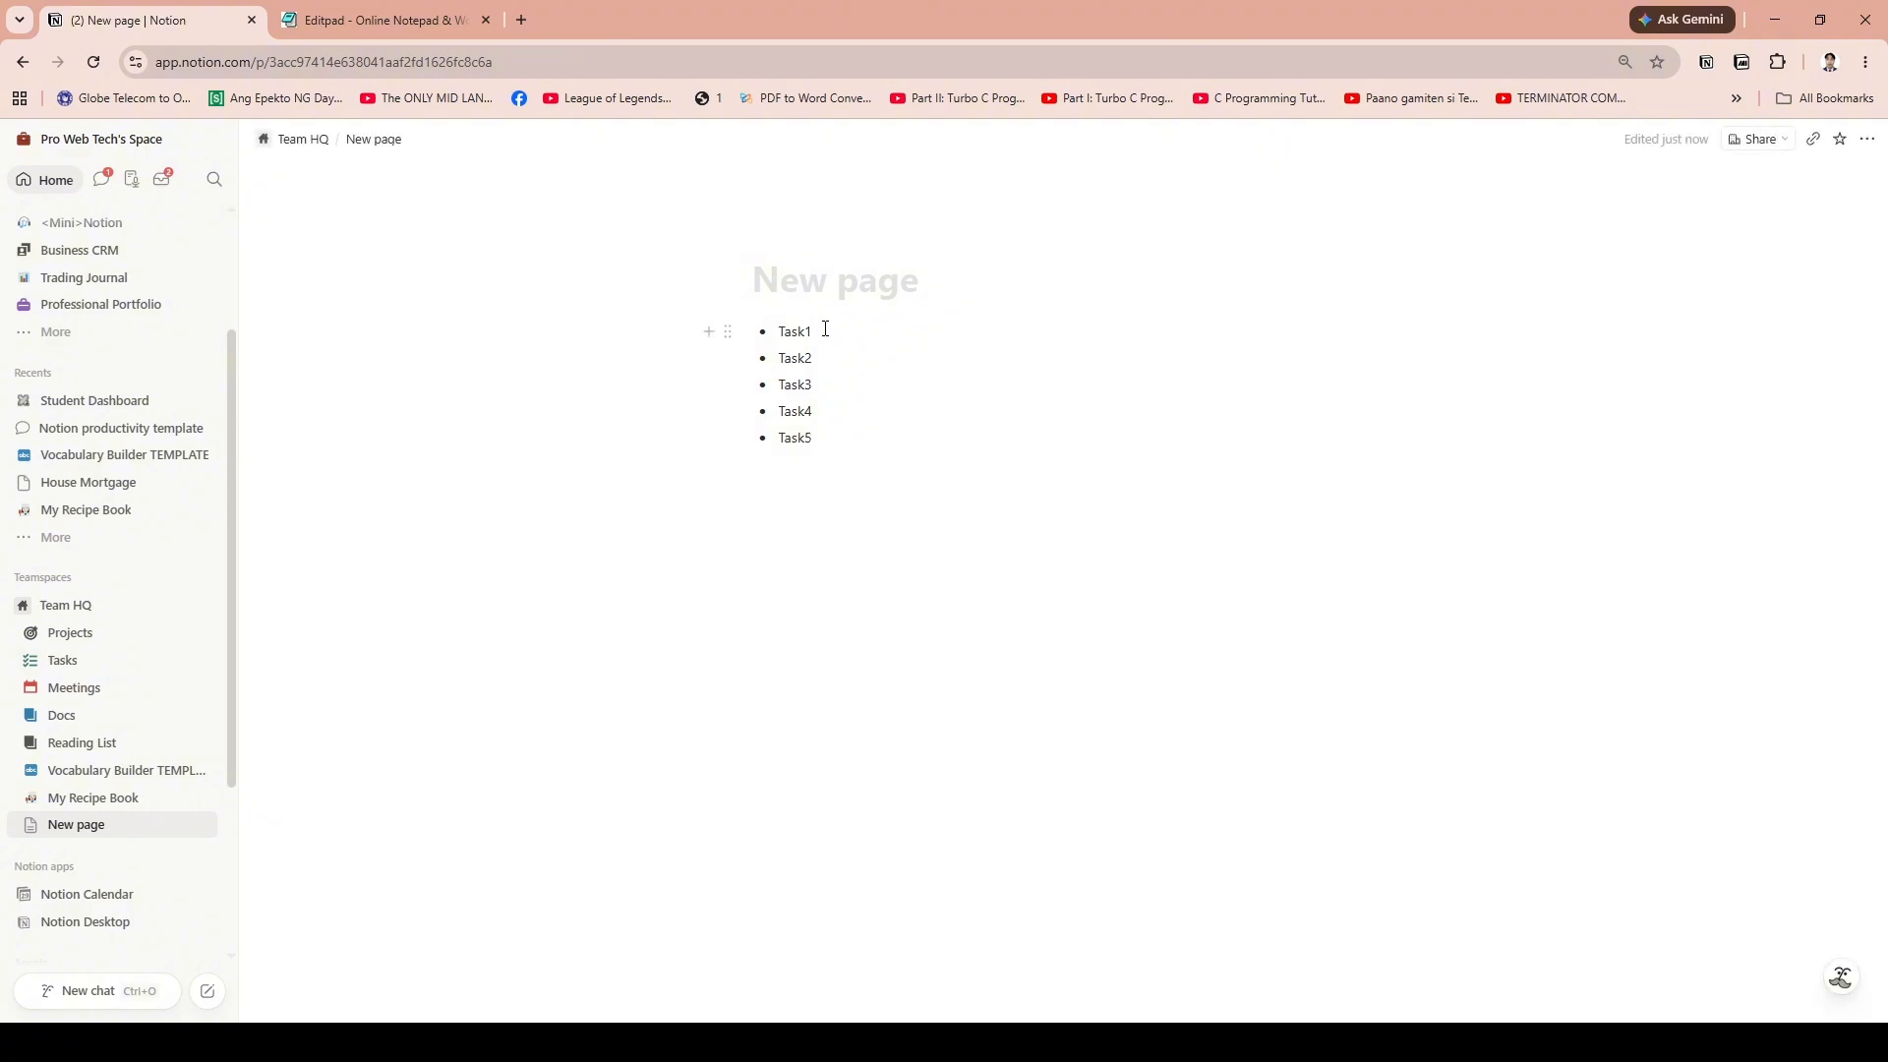
key(Return)
key(BackSpace)
key(BackSpace)
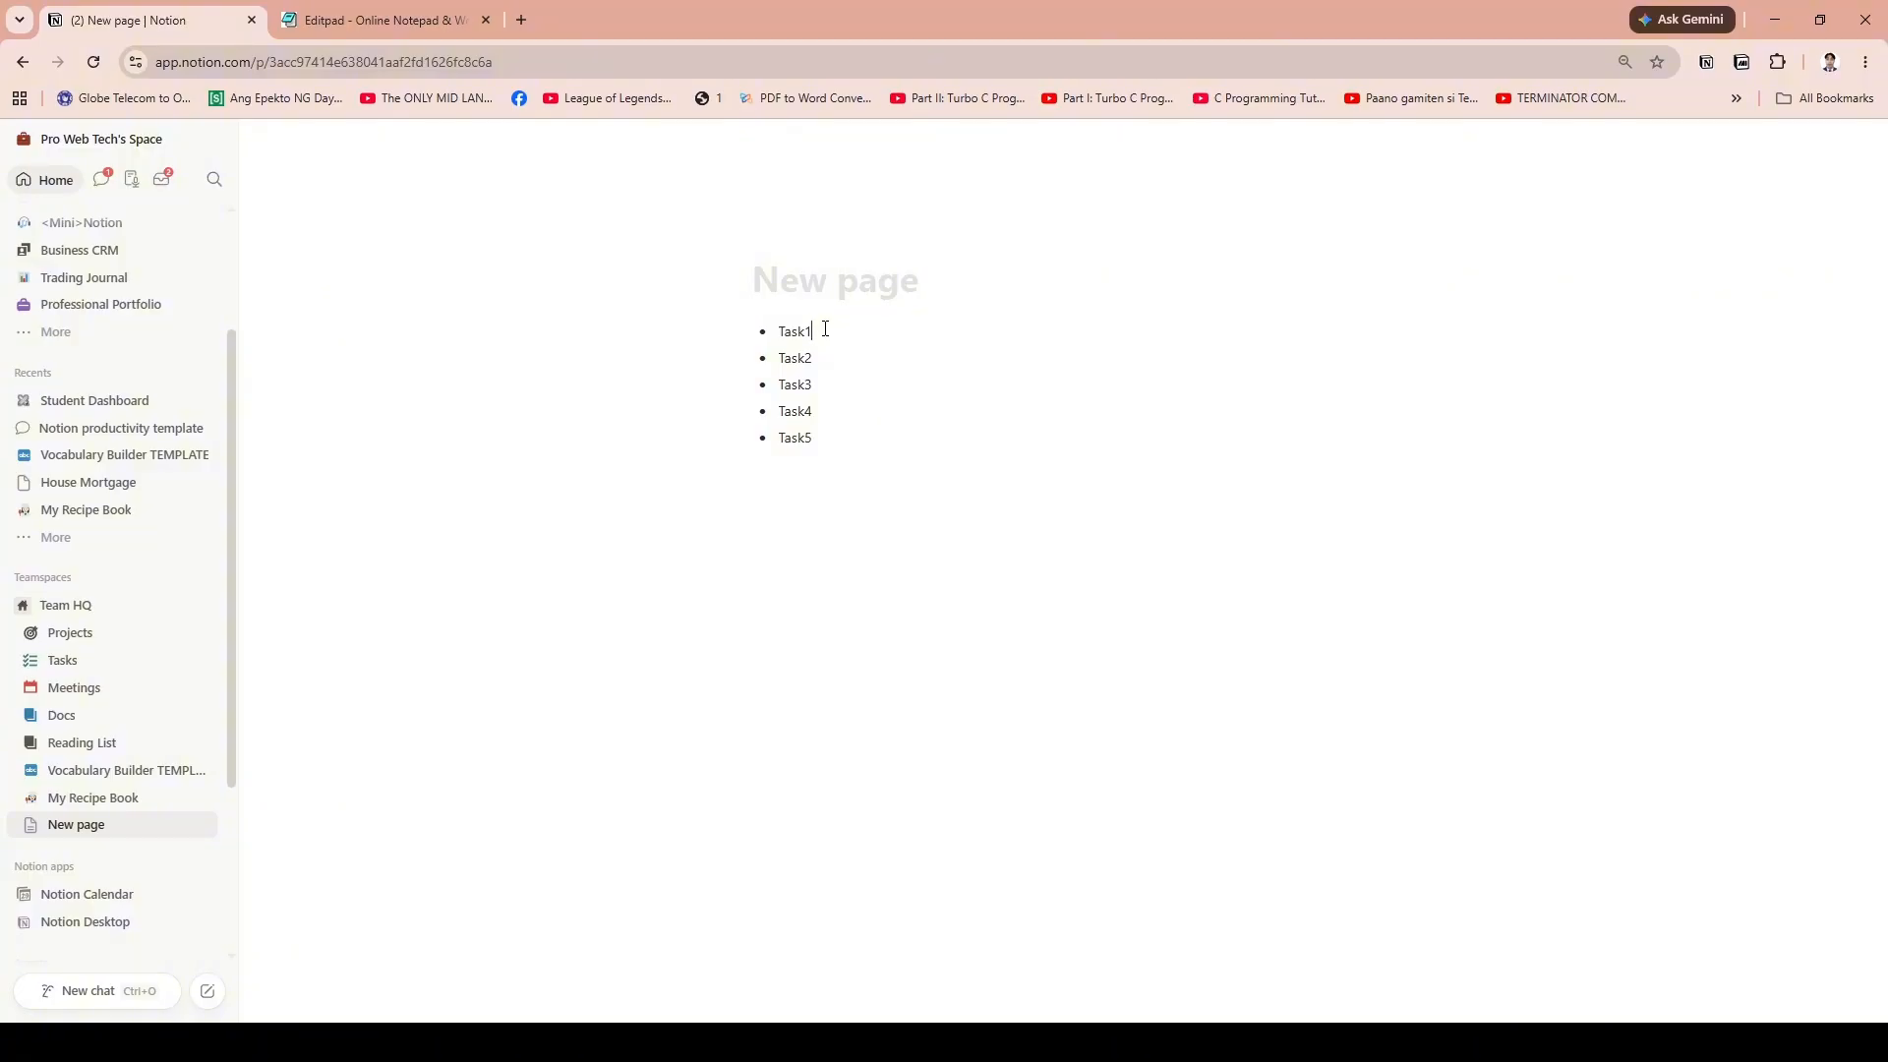
key(Return)
key(Return)
key(BackSpace)
key(Return)
key(Tab)
key(BackSpace)
key(BackSpace)
key(BackSpace)
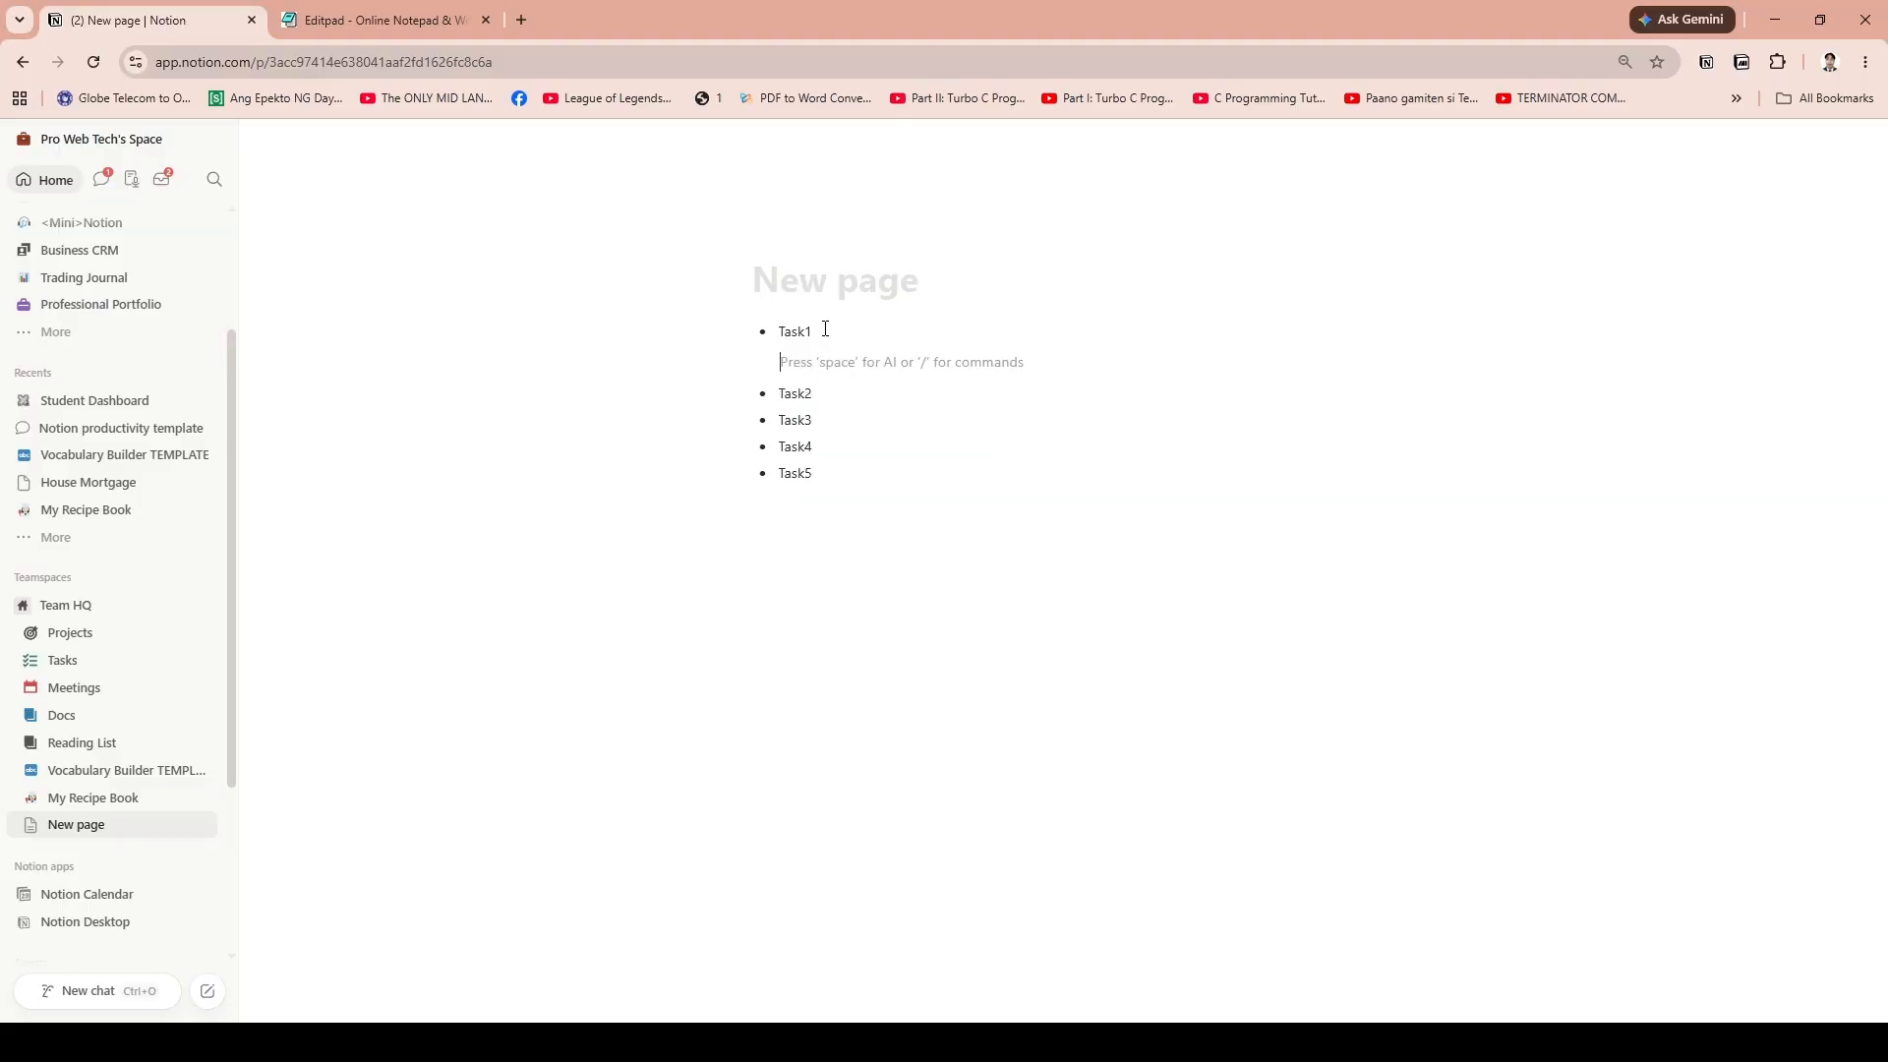
key(Return)
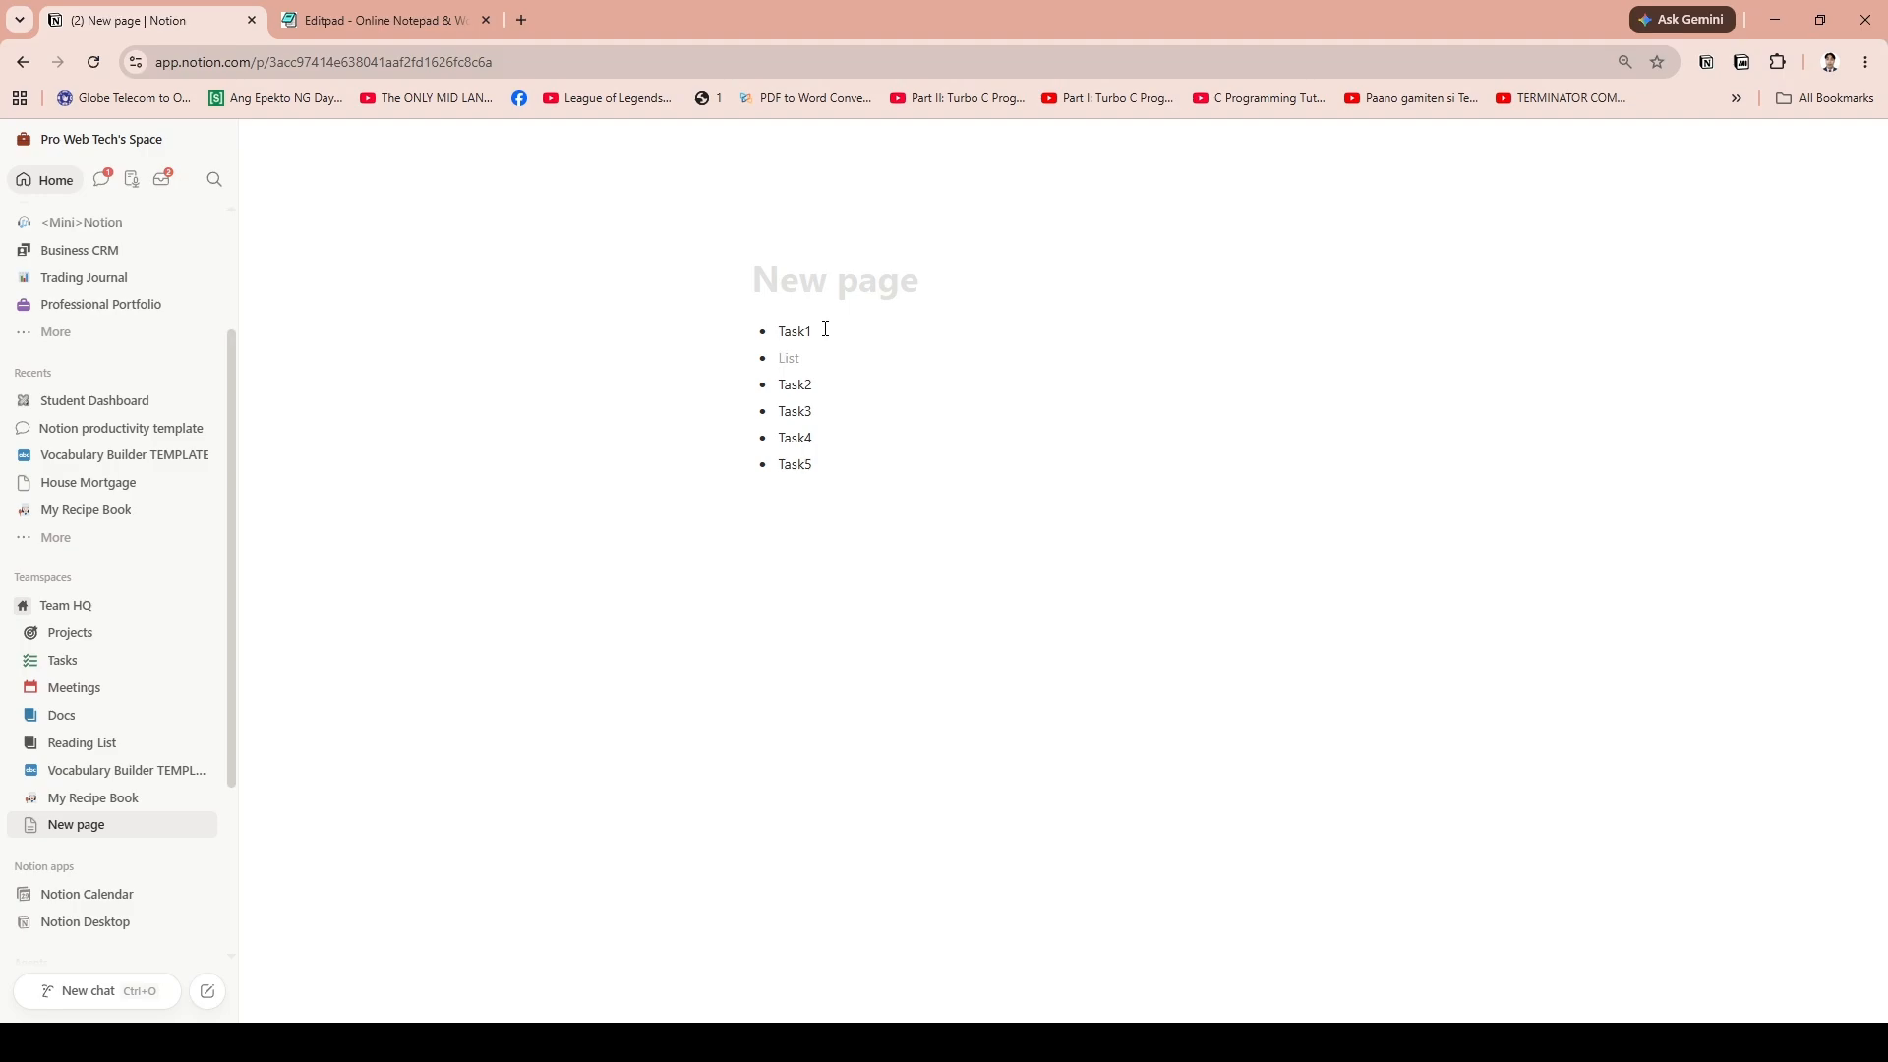
text(Press Tab)
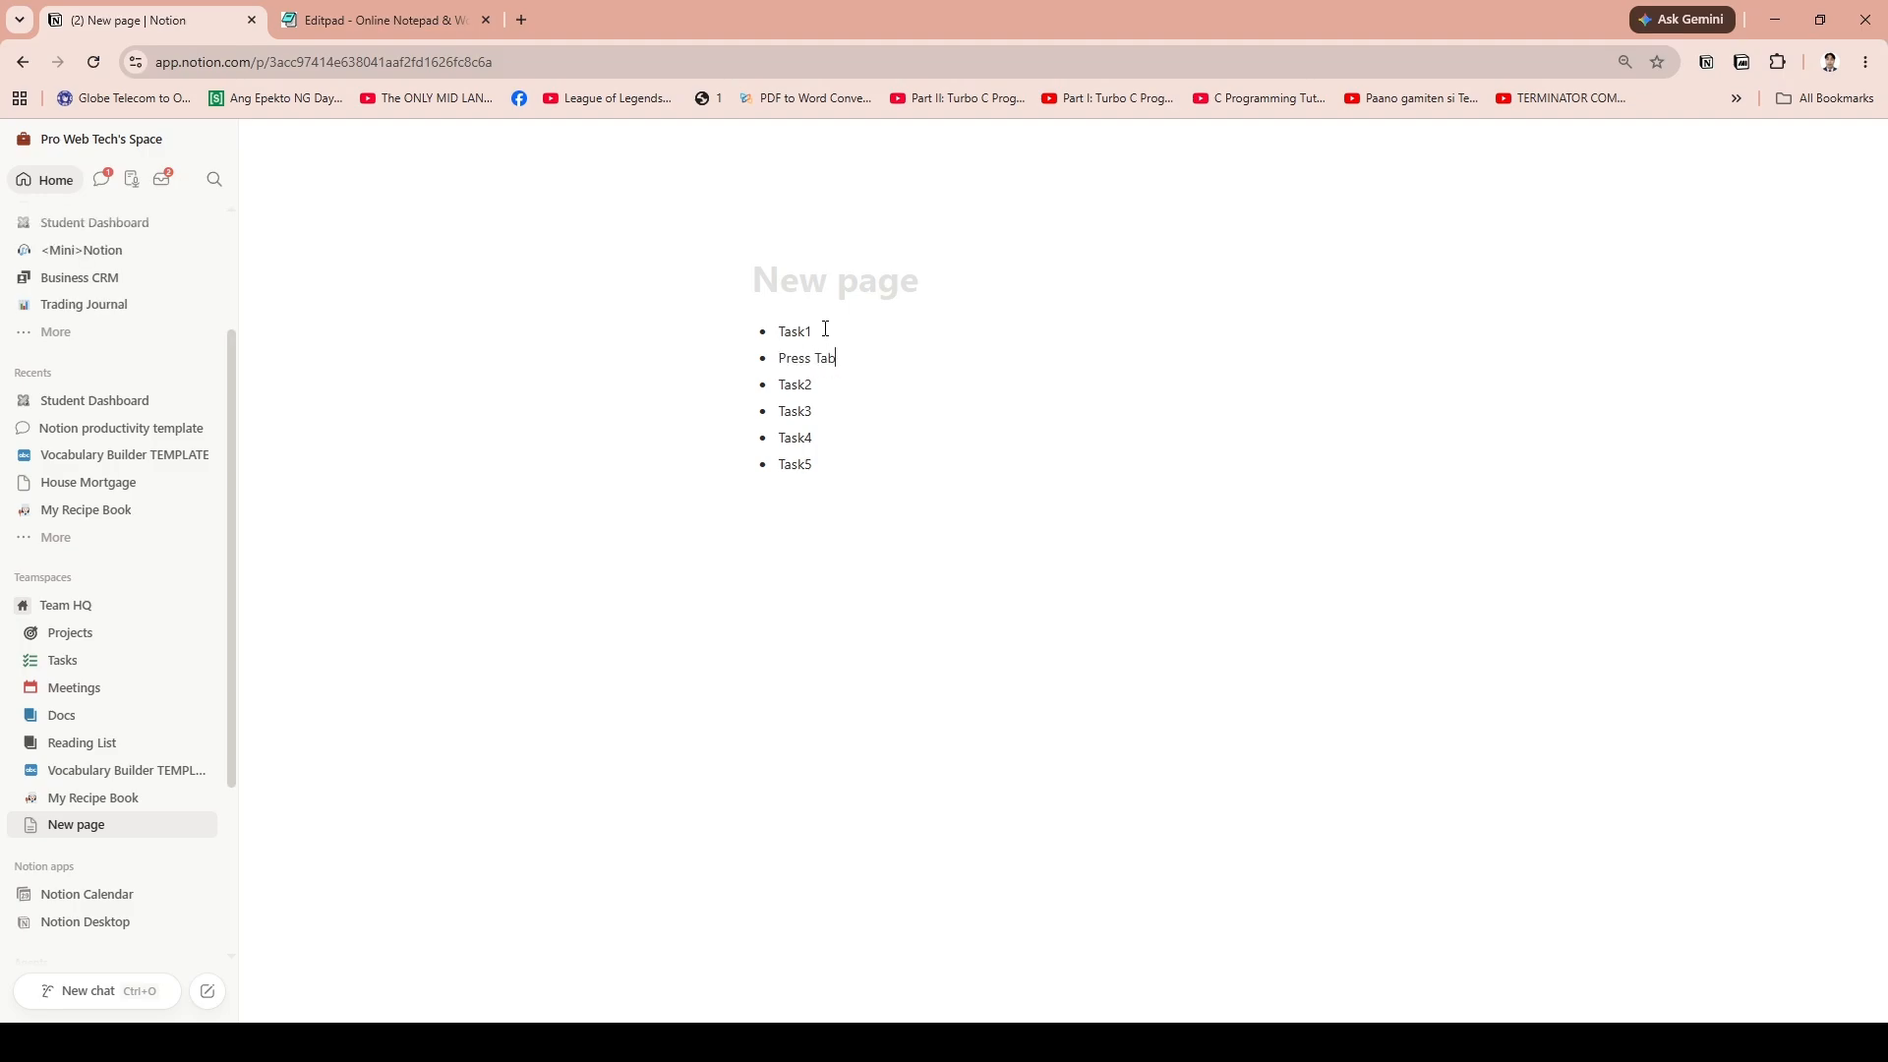
key(BackSpace)
key(BackSpace)
key(BackSpace)
key(BackSpace)
key(BackSpace)
key(BackSpace)
key(BackSpace)
key(BackSpace)
key(BackSpace)
Indent the empty bullet under Task1 and enter Mini task 1 as its text
key(Tab)
text(M)
key(BackSpace)
text(Mini task 1)
Add a second sub-bullet under Task1 reading Mini task 2
key(Return)
text(Mini Task 2)
key(BackSpace)
key(BackSpace)
key(BackSpace)
key(BackSpace)
key(BackSpace)
key(BackSpace)
text(task 2)
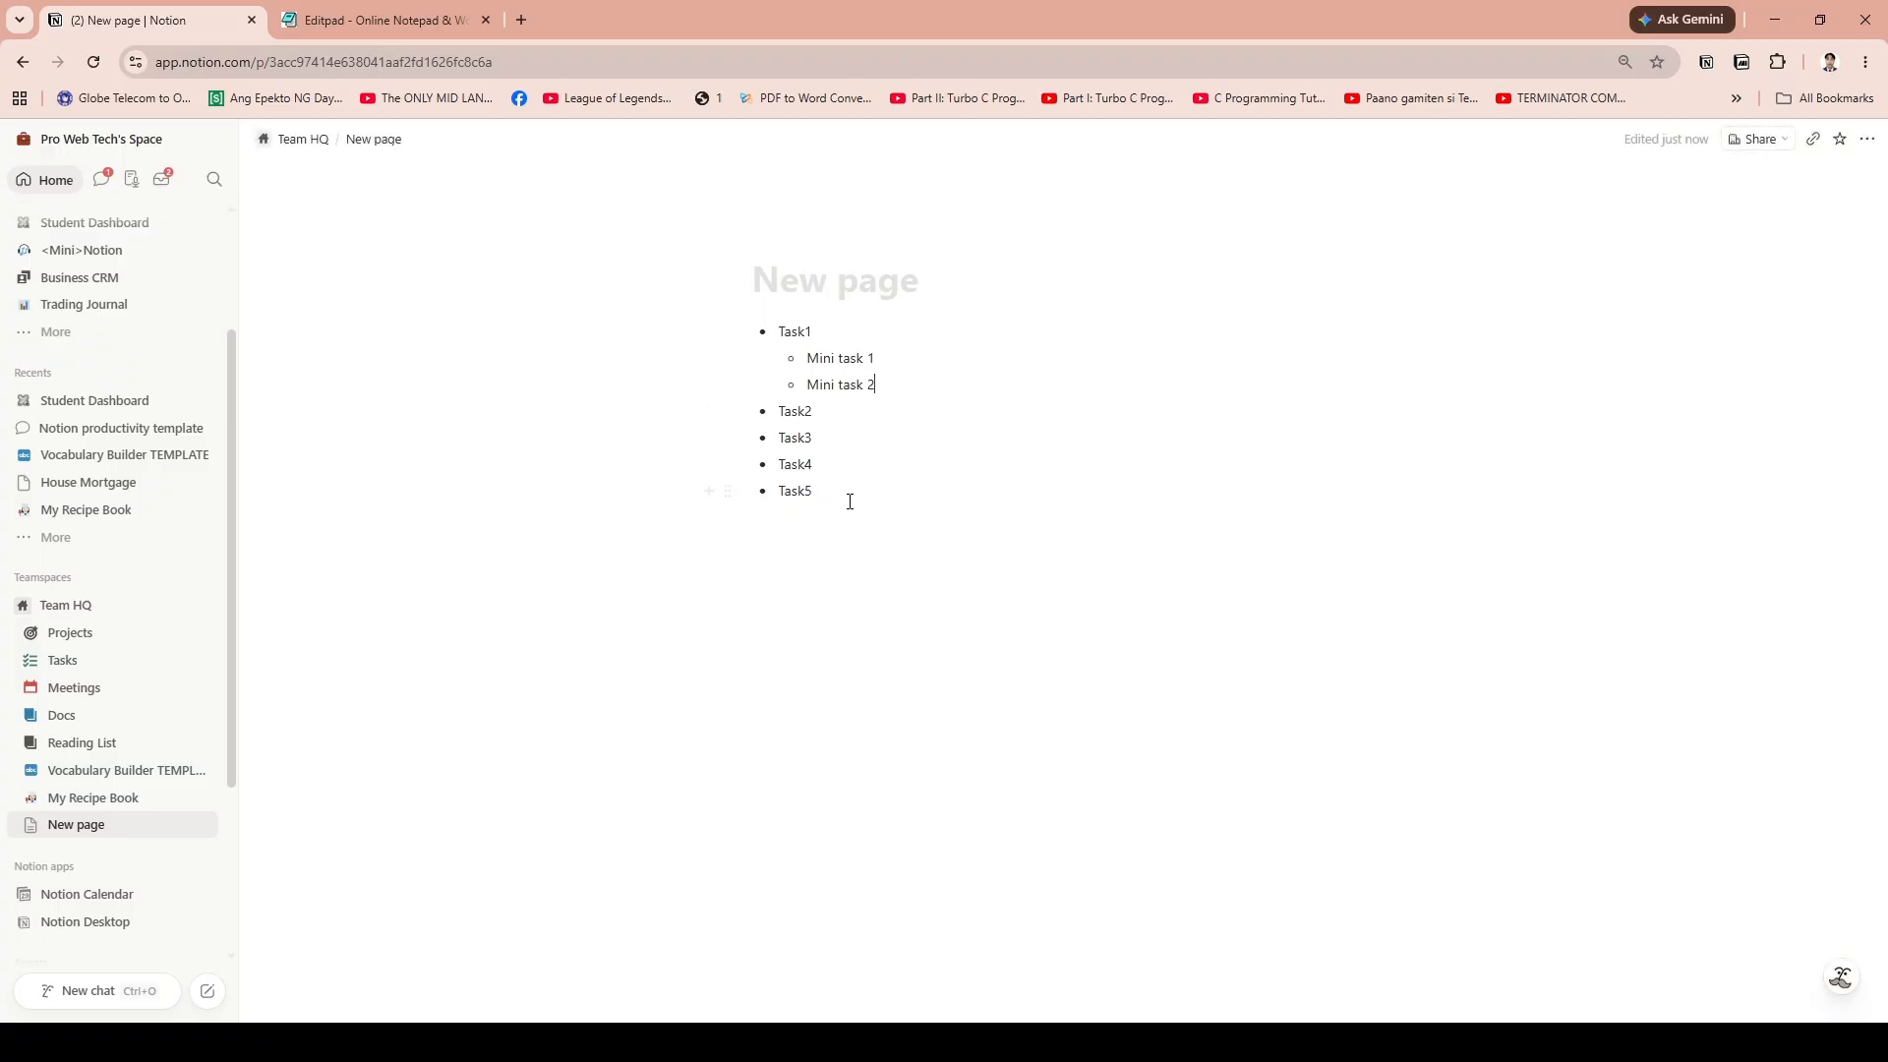
Add an empty top-level bullet between Task2 and Task3
click(801, 543)
key(Return)
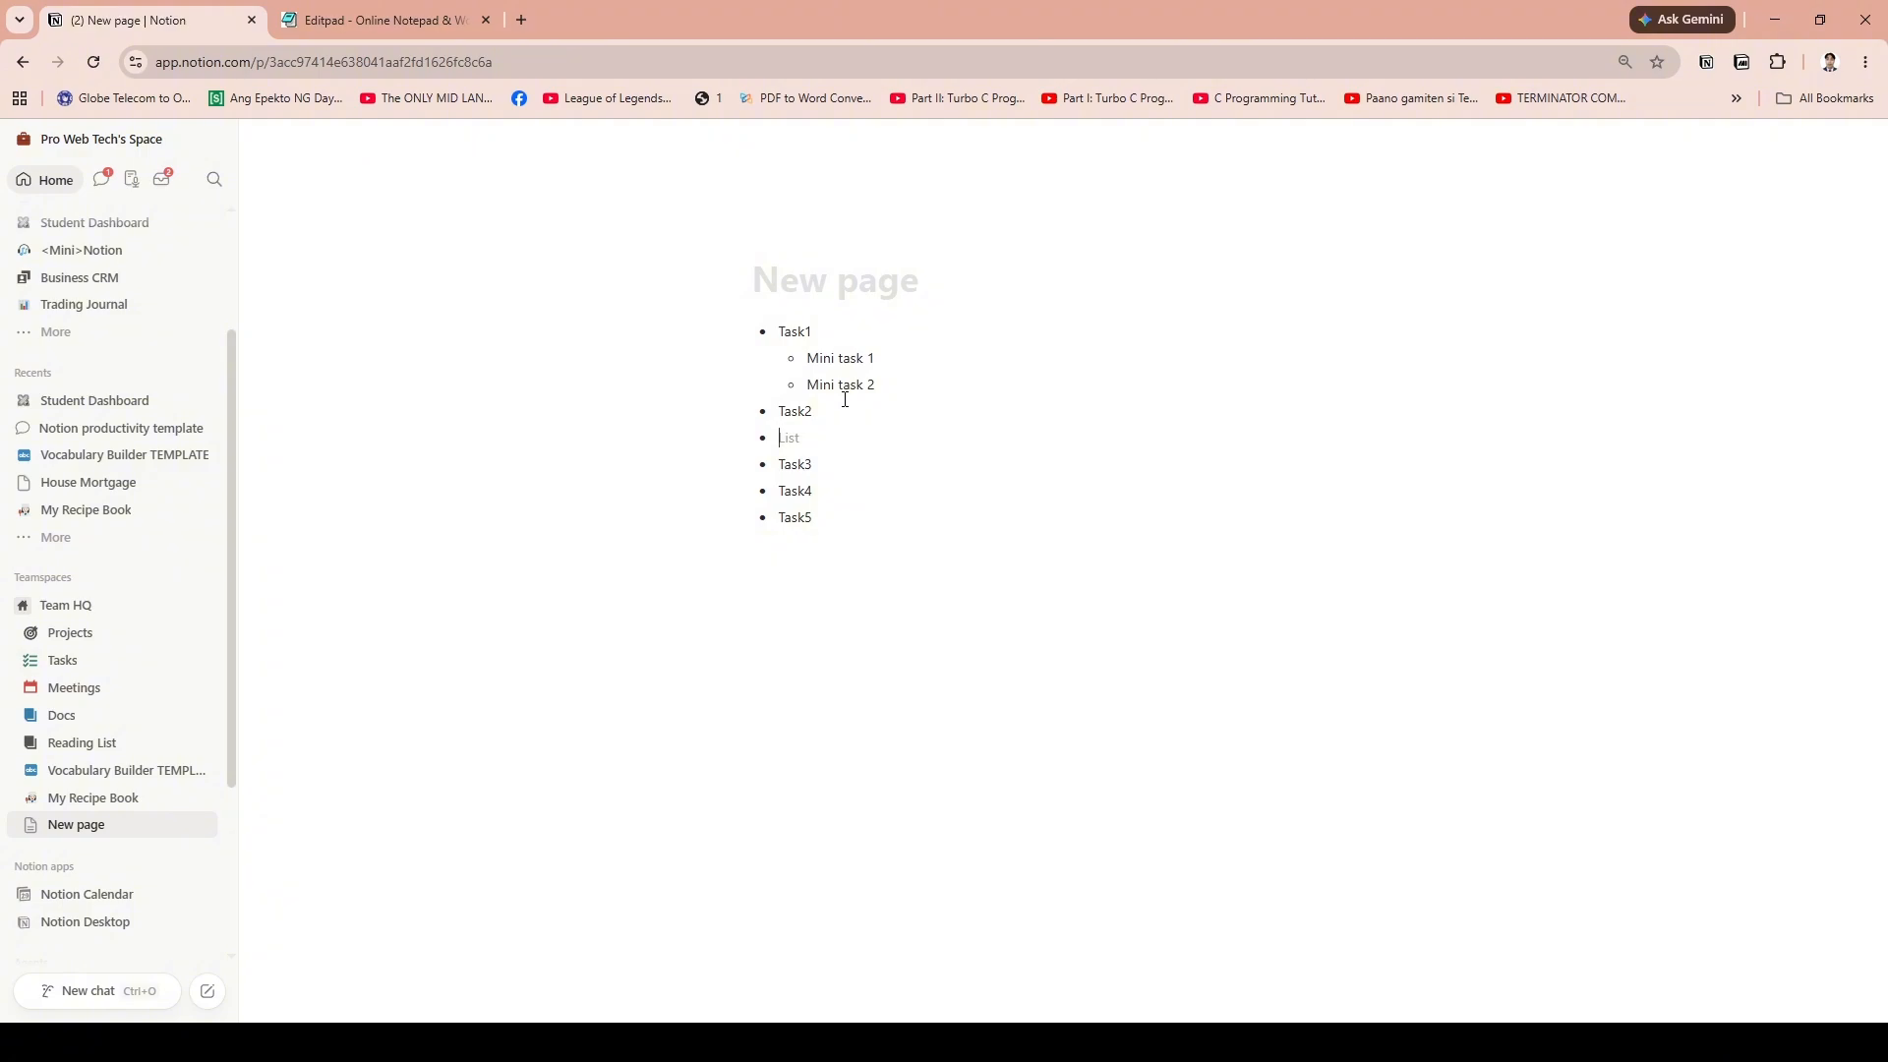
key(Tab)
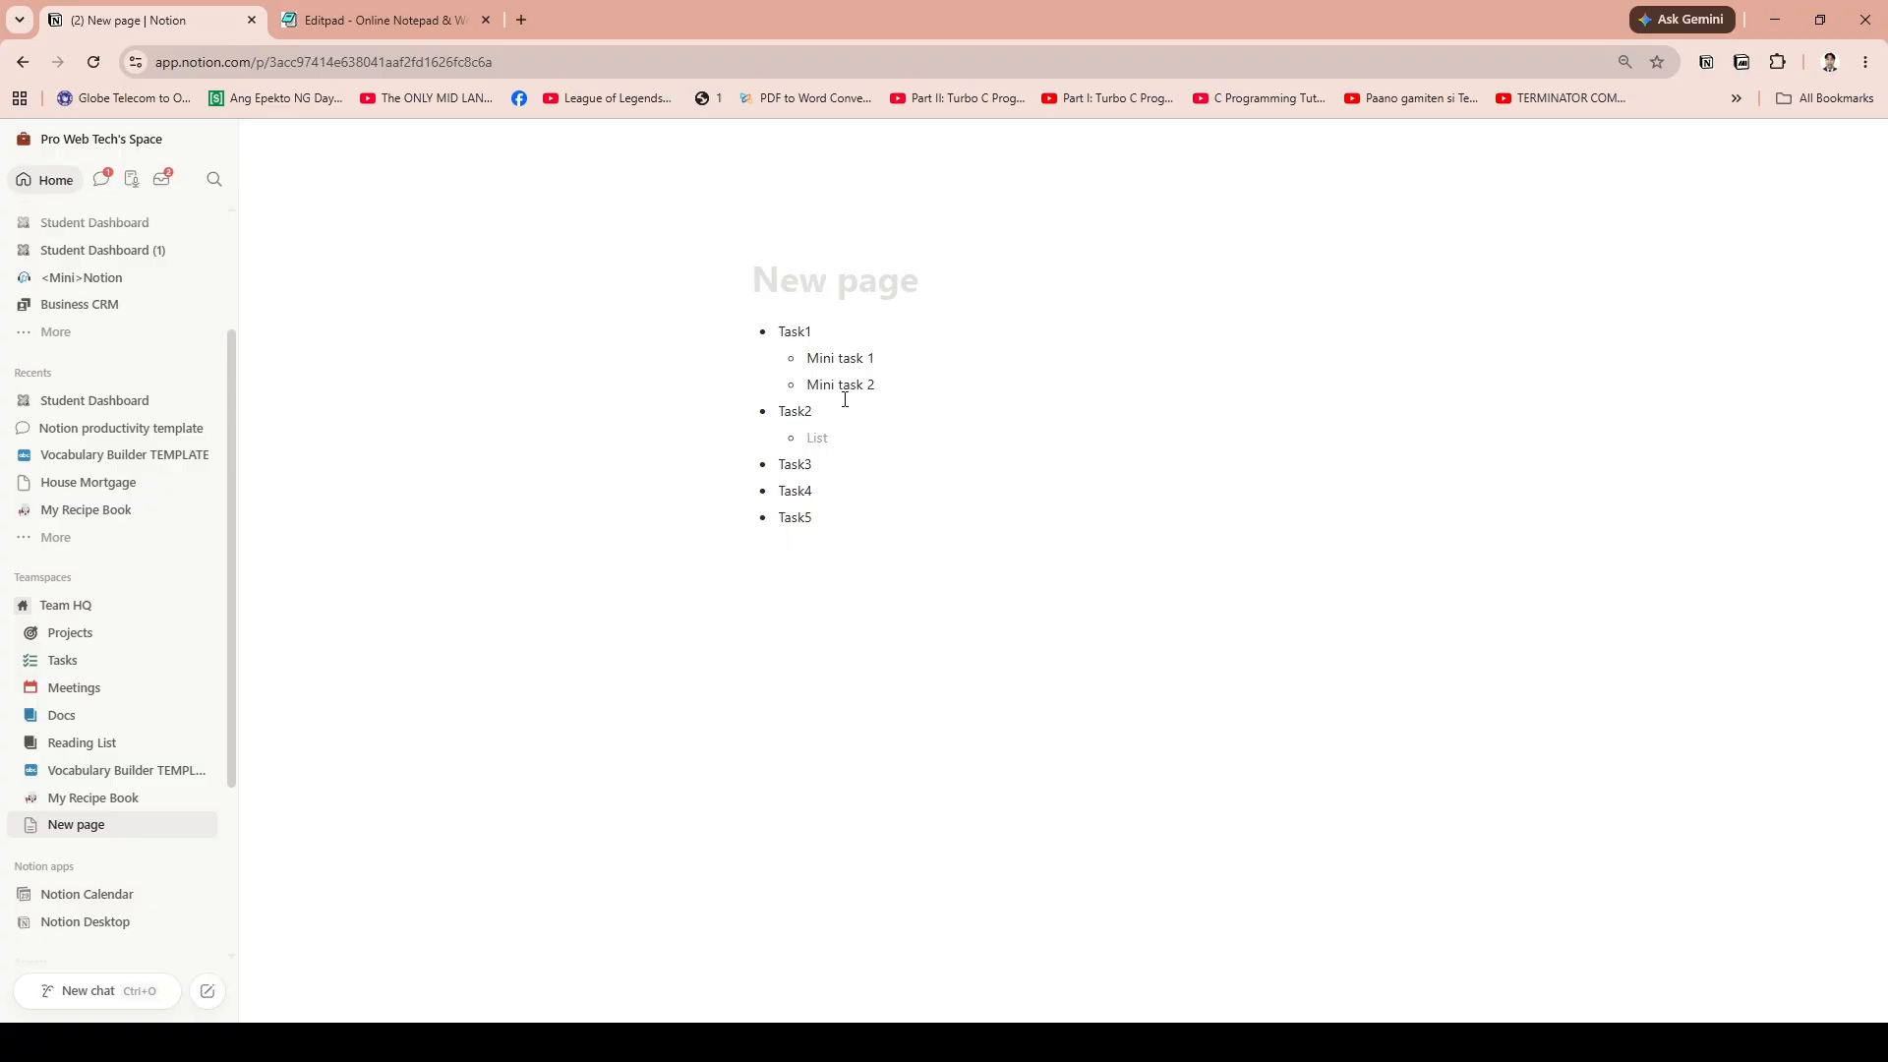
key(BackSpace)
key(BackSpace)
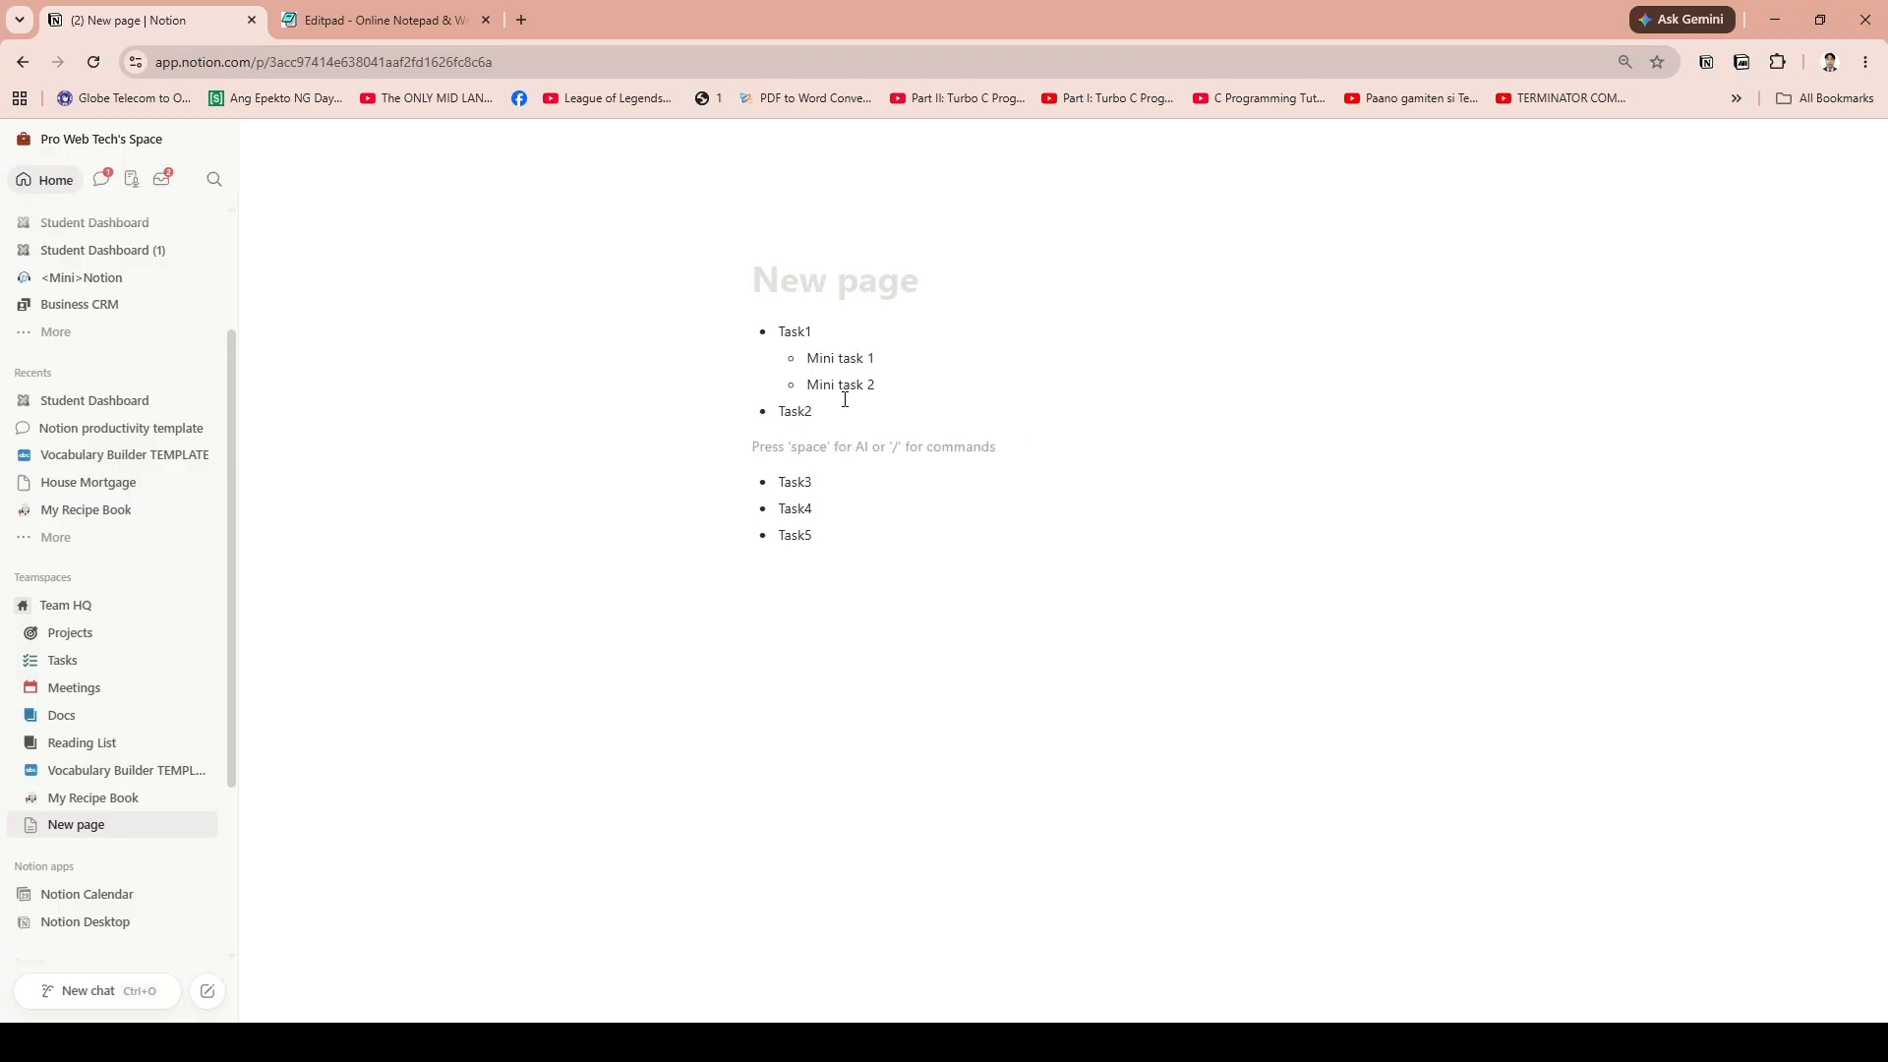
text(-)
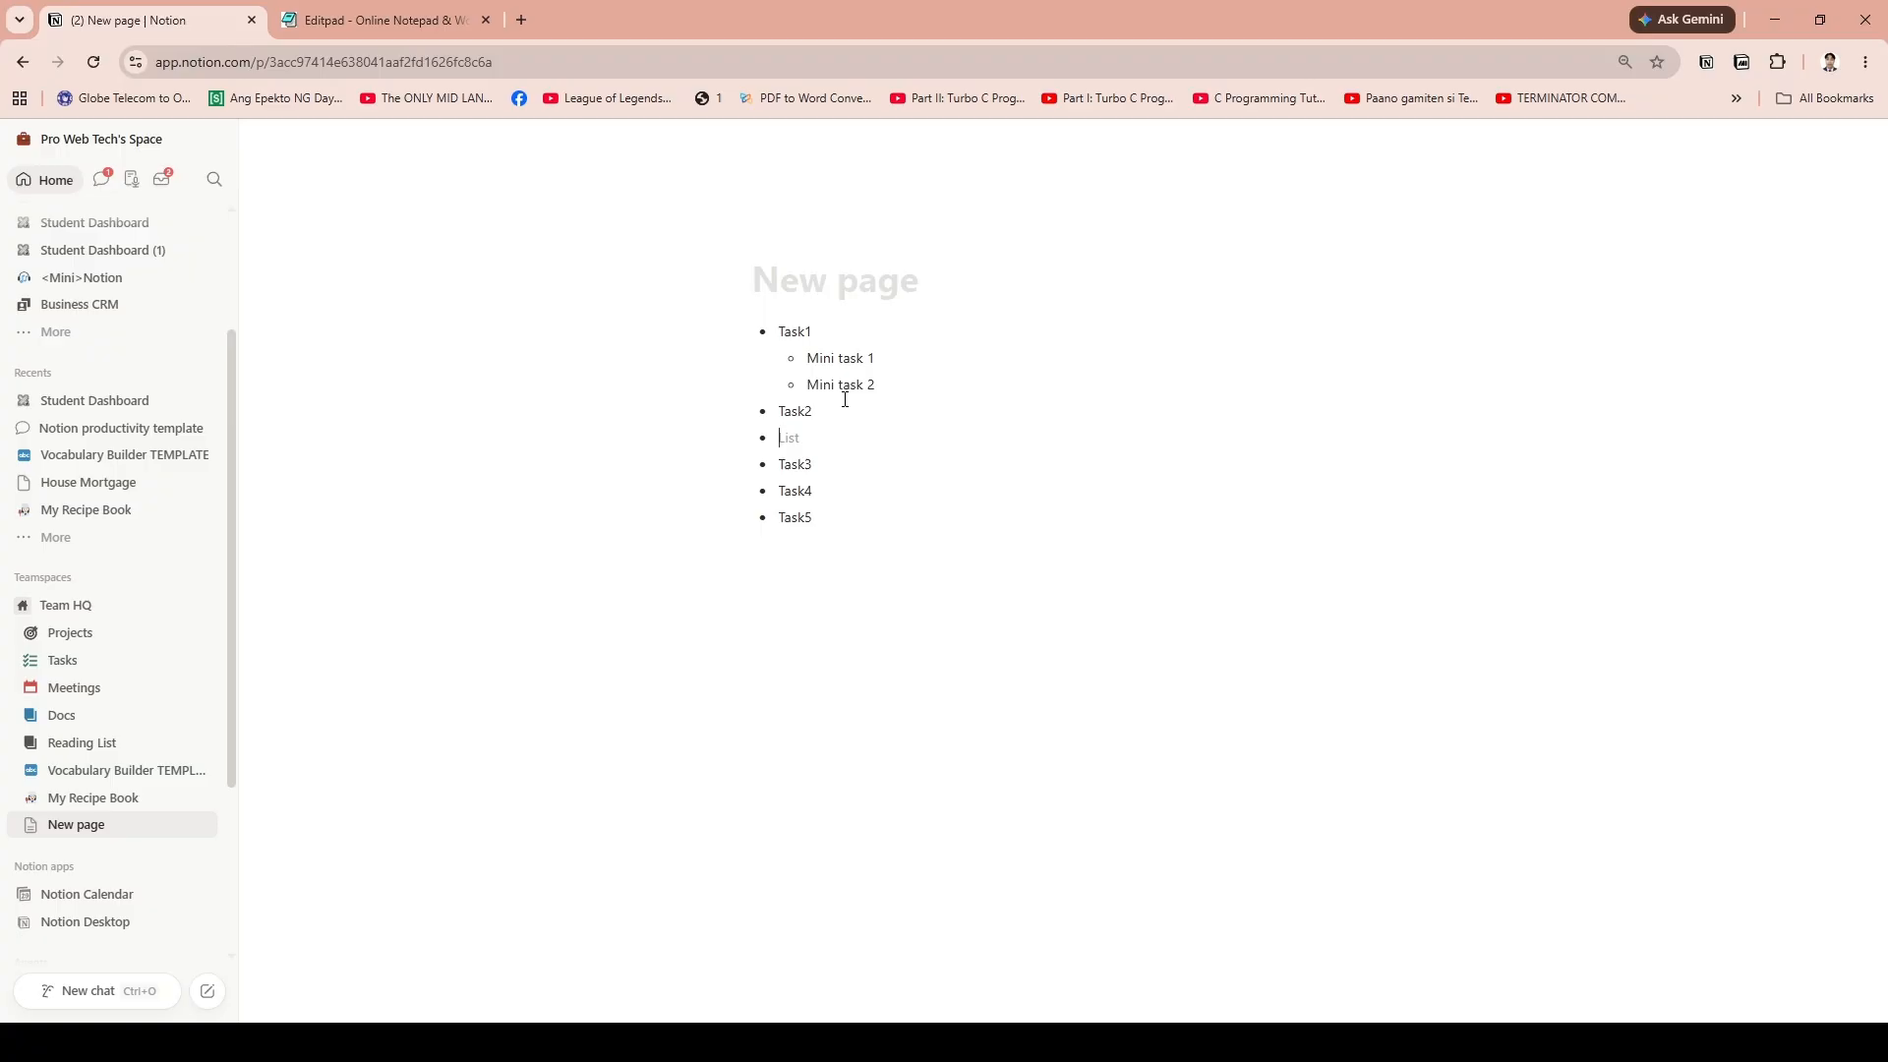
Indent the empty bullet under Task2 and enter the sub-bullets Mini Task 1 and Mini Task 2
key(Tab)
text(Mini Task 1)
key(Return)
text(ni Task 2)
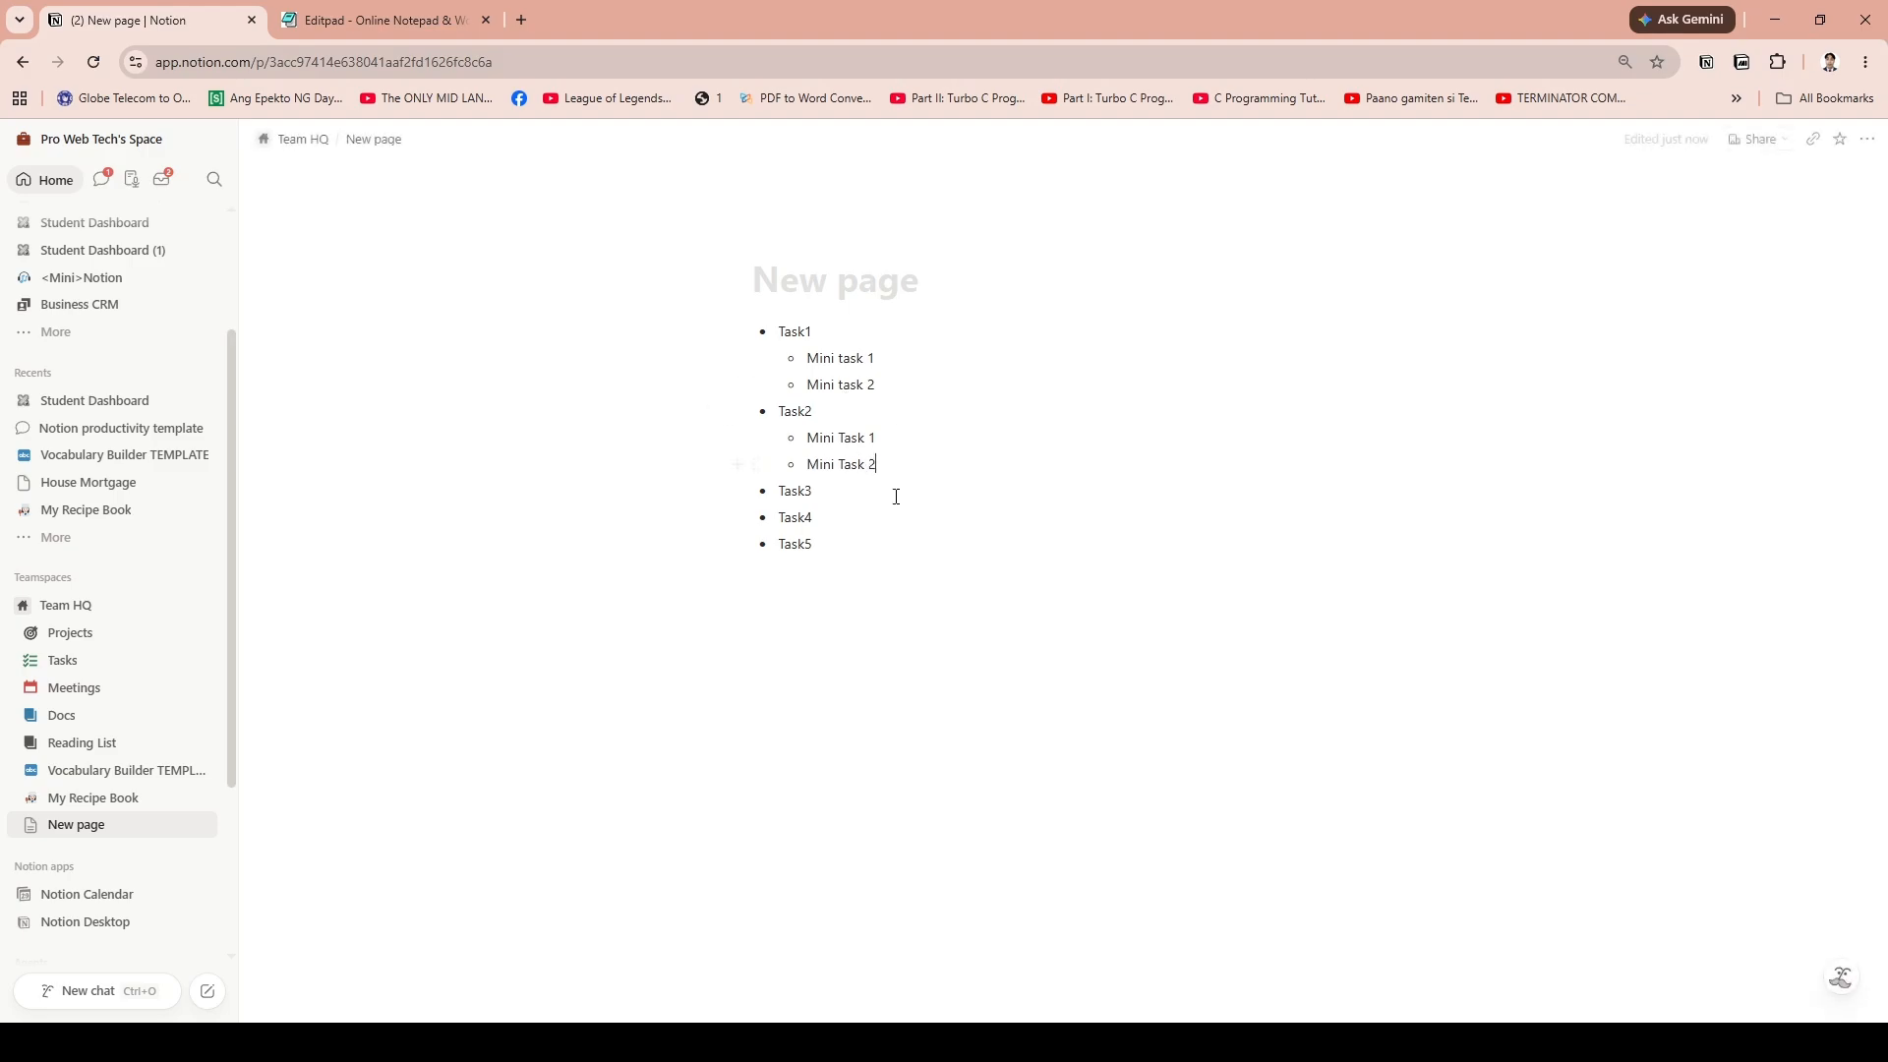
click(607, 706)
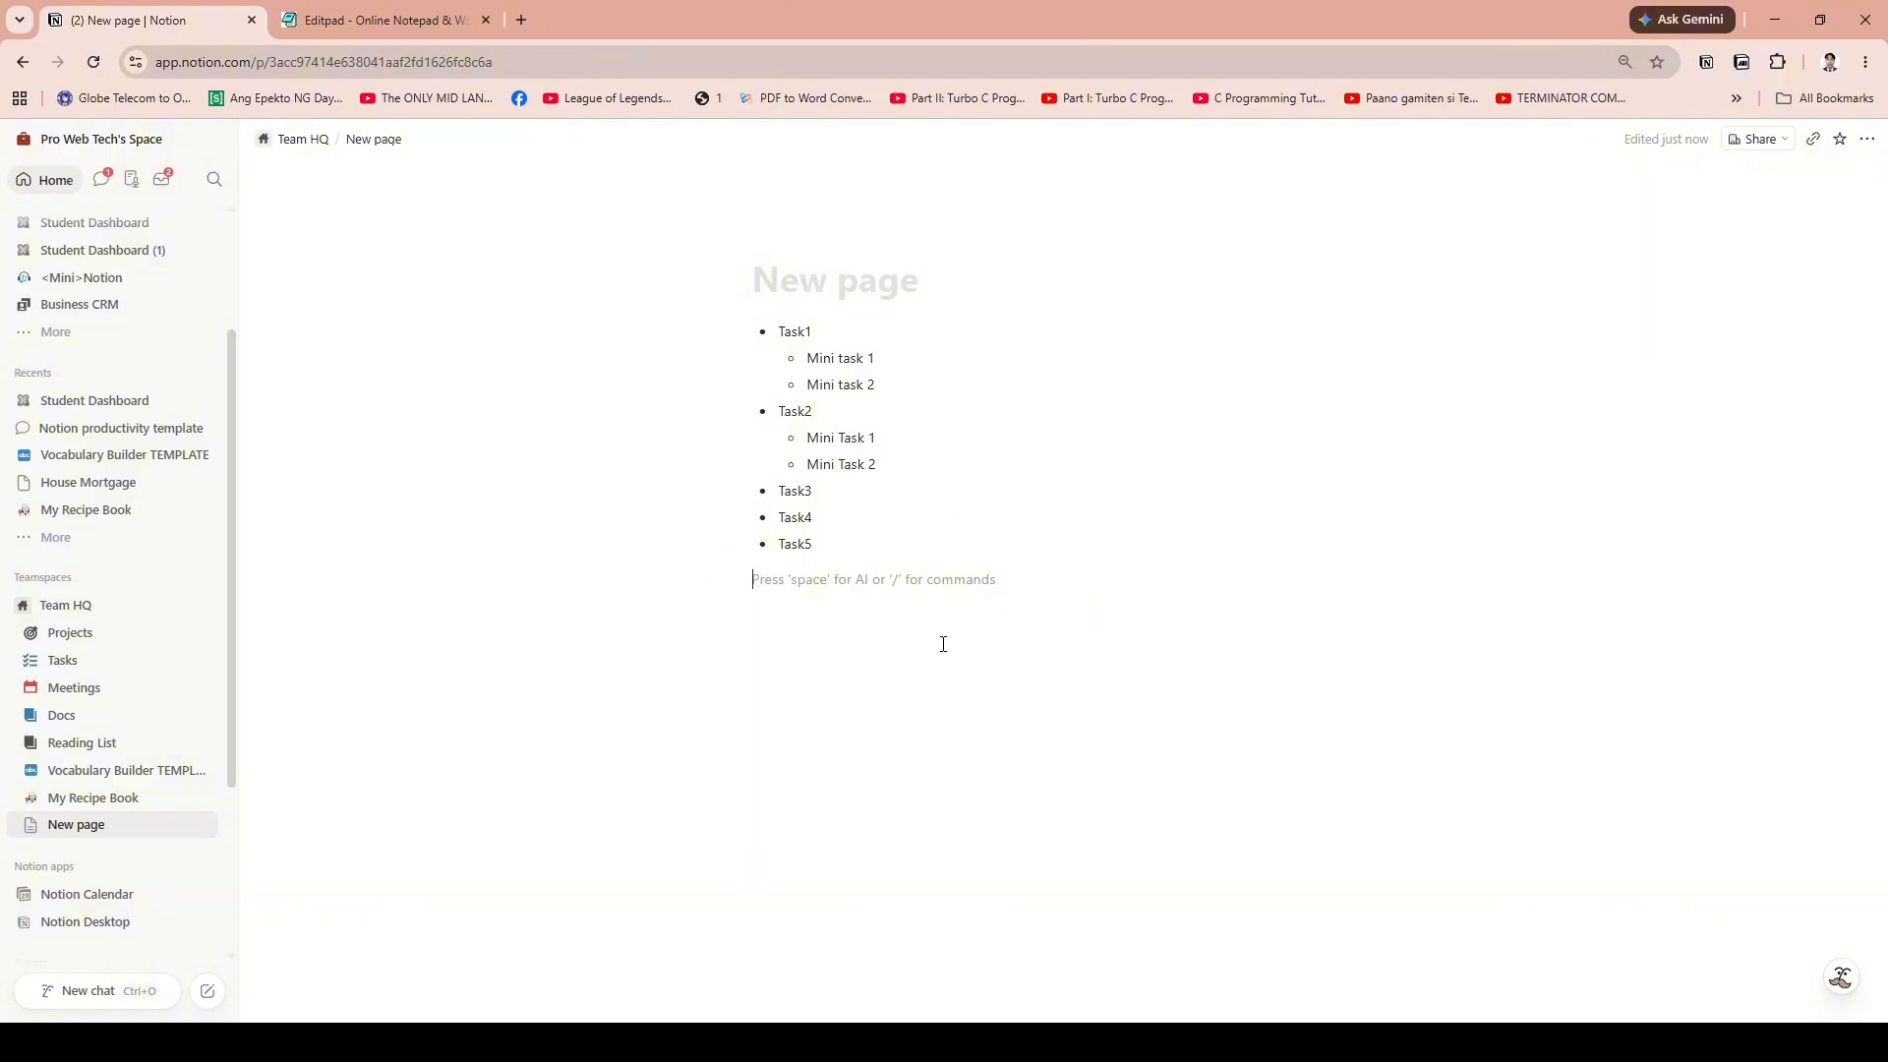
click(929, 367)
click(886, 385)
click(899, 332)
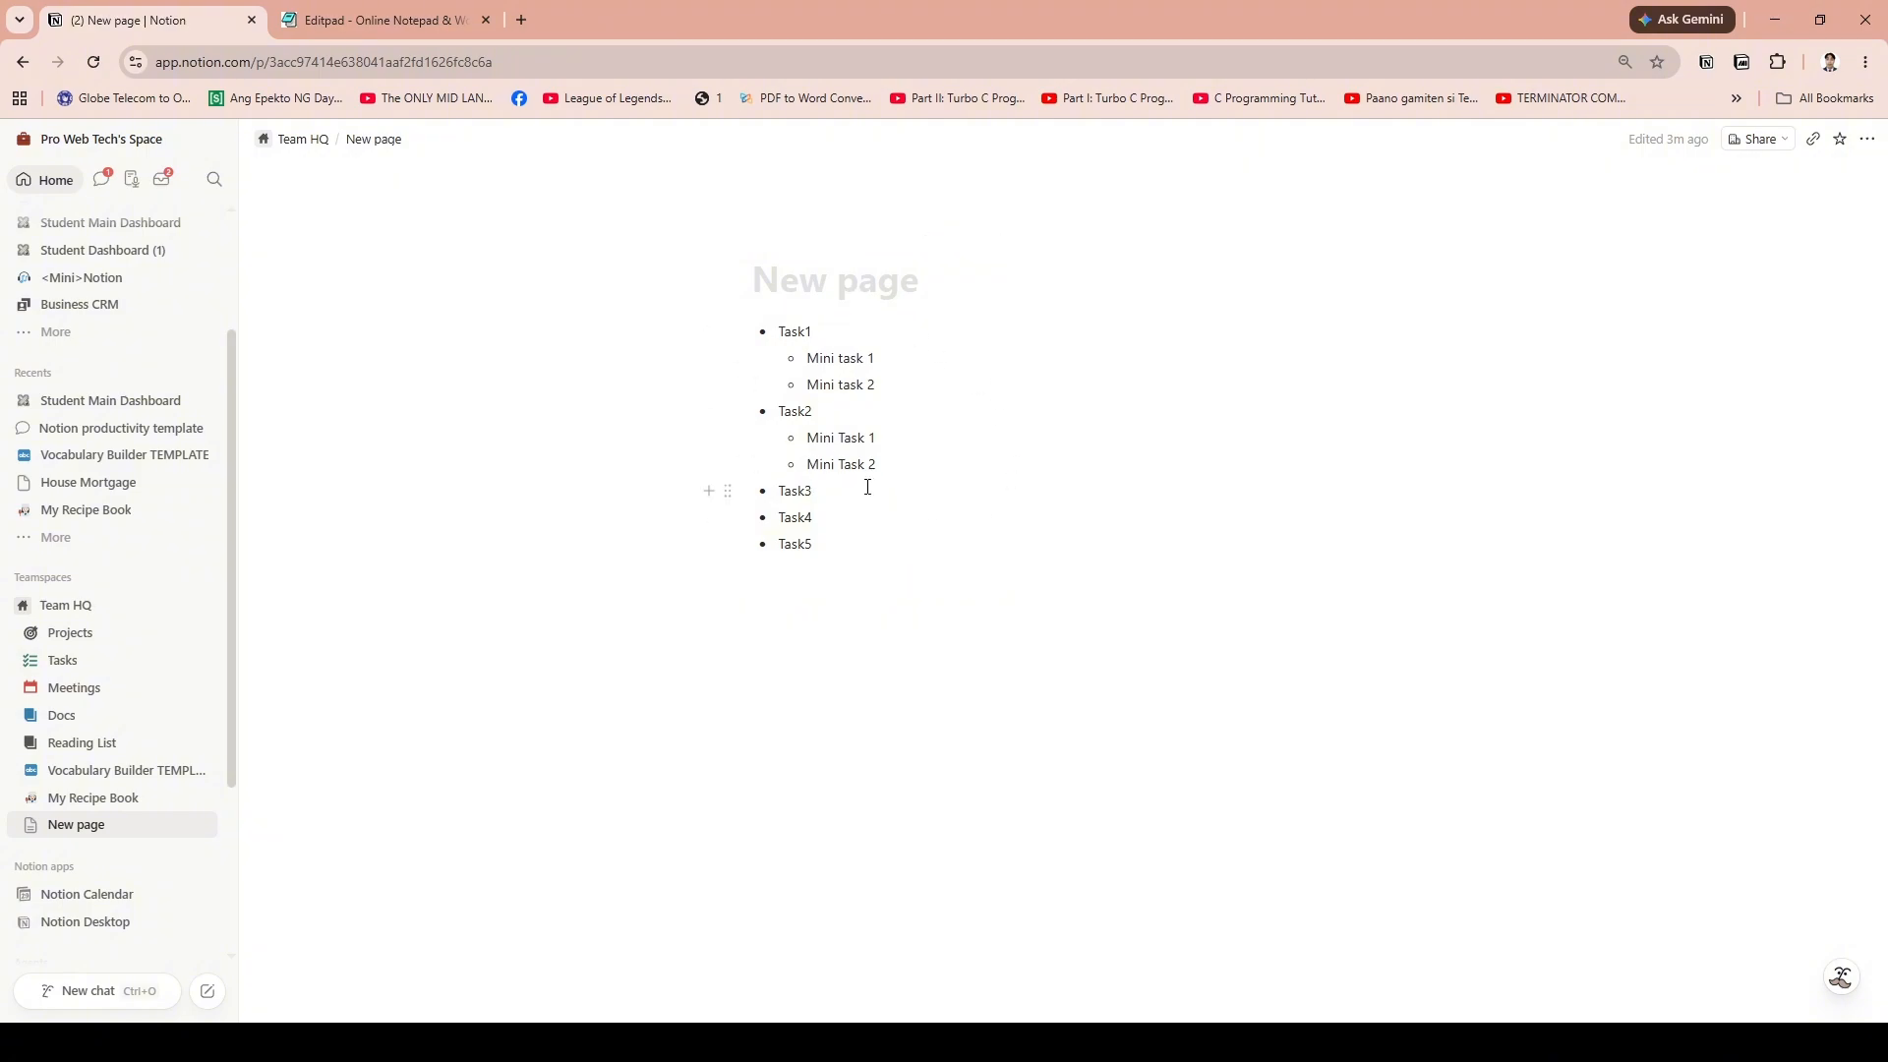
click(813, 622)
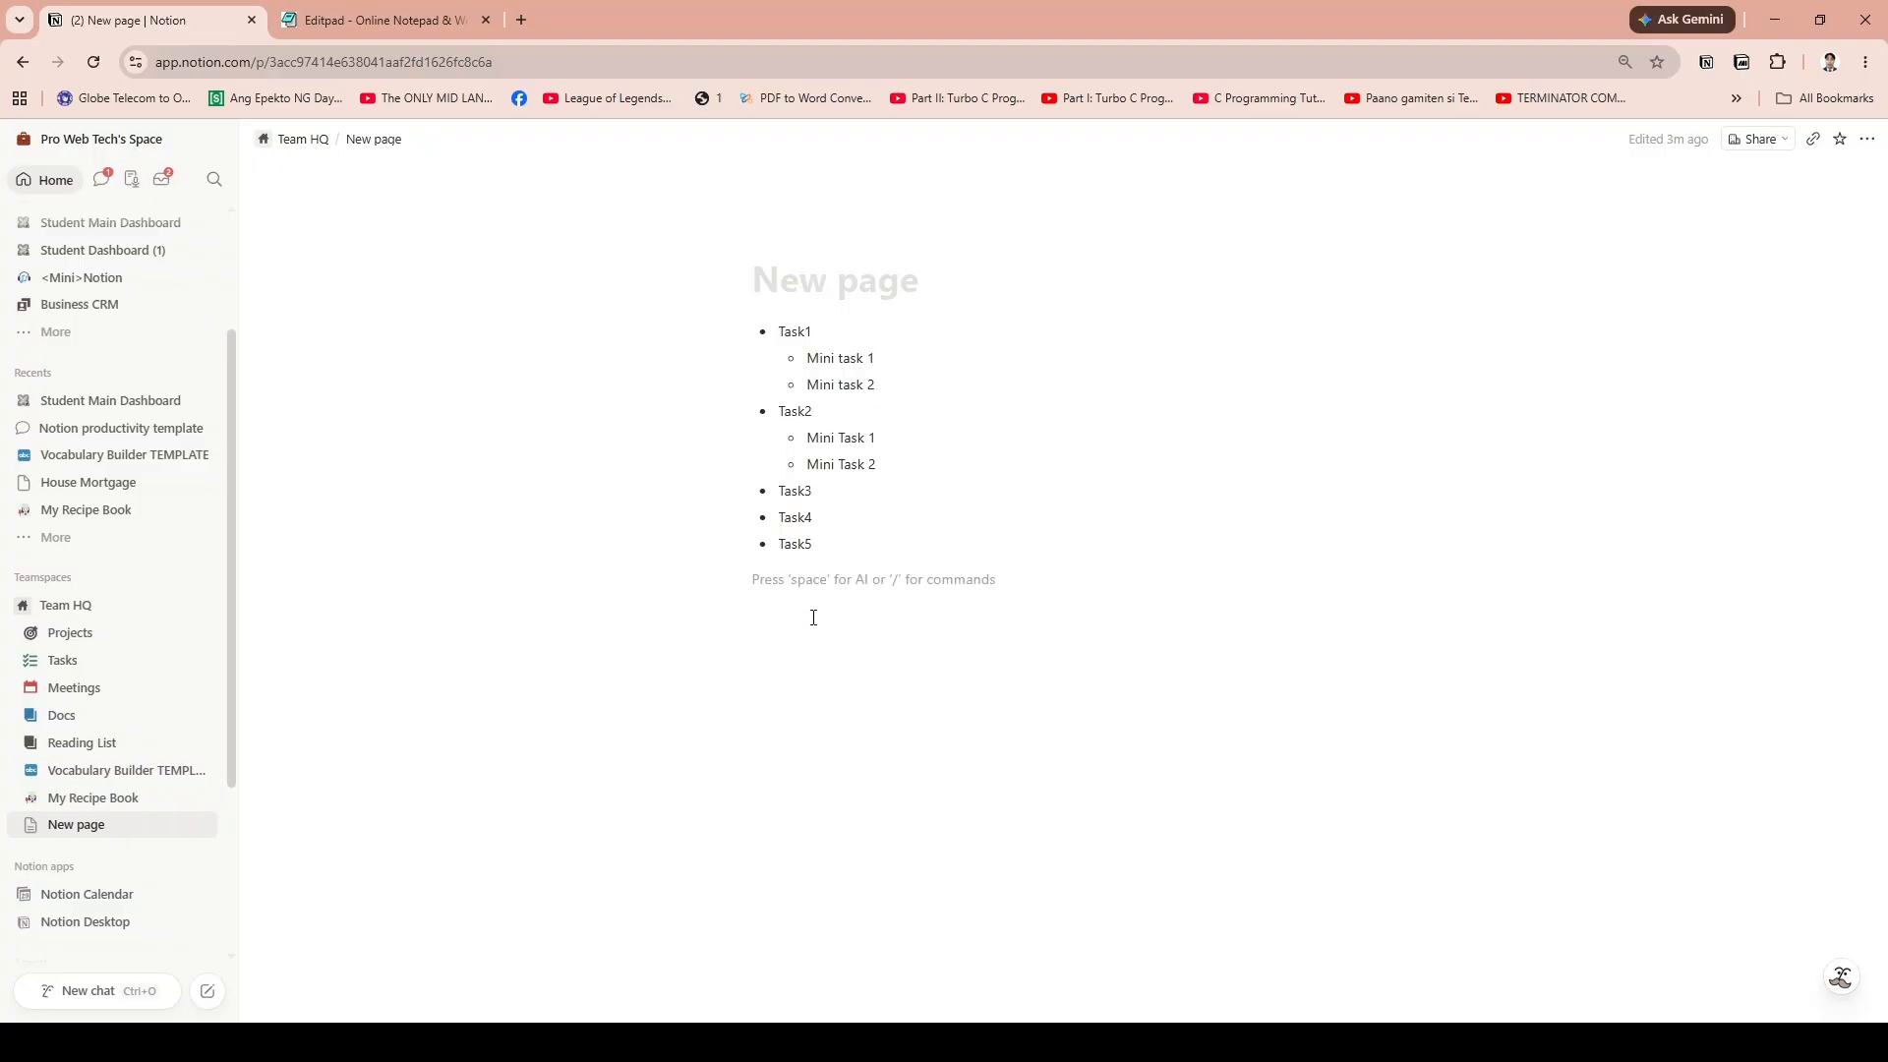